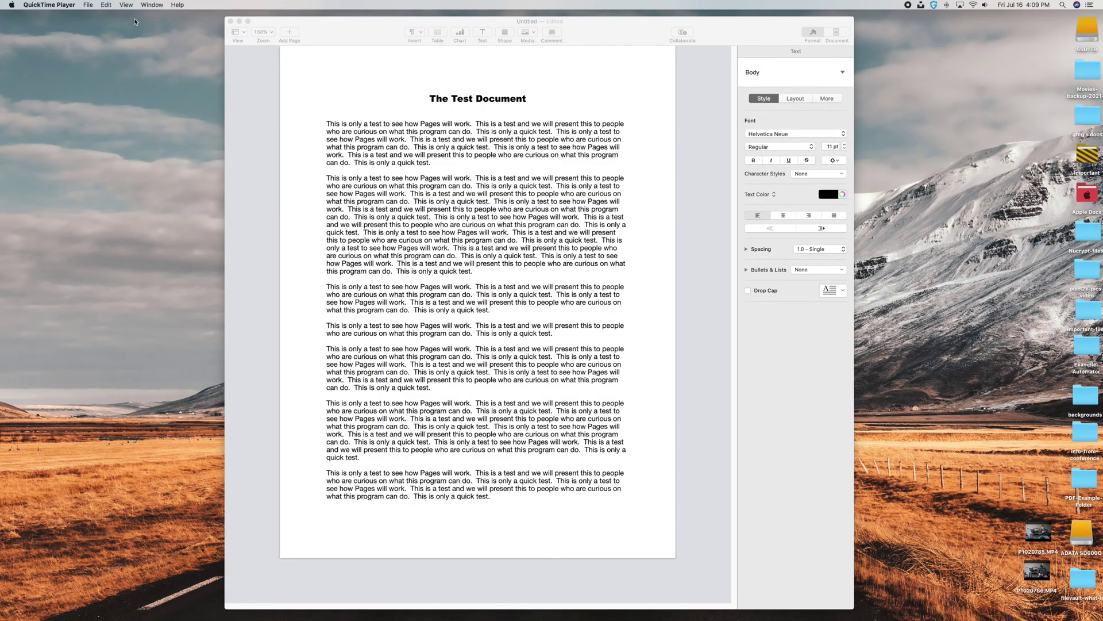
# After the first paragraph, add a web video with a pasted YouTube link previewing 'Apple and Tech News – Weekly – Volume 1'.
pyautogui.click(392, 68)
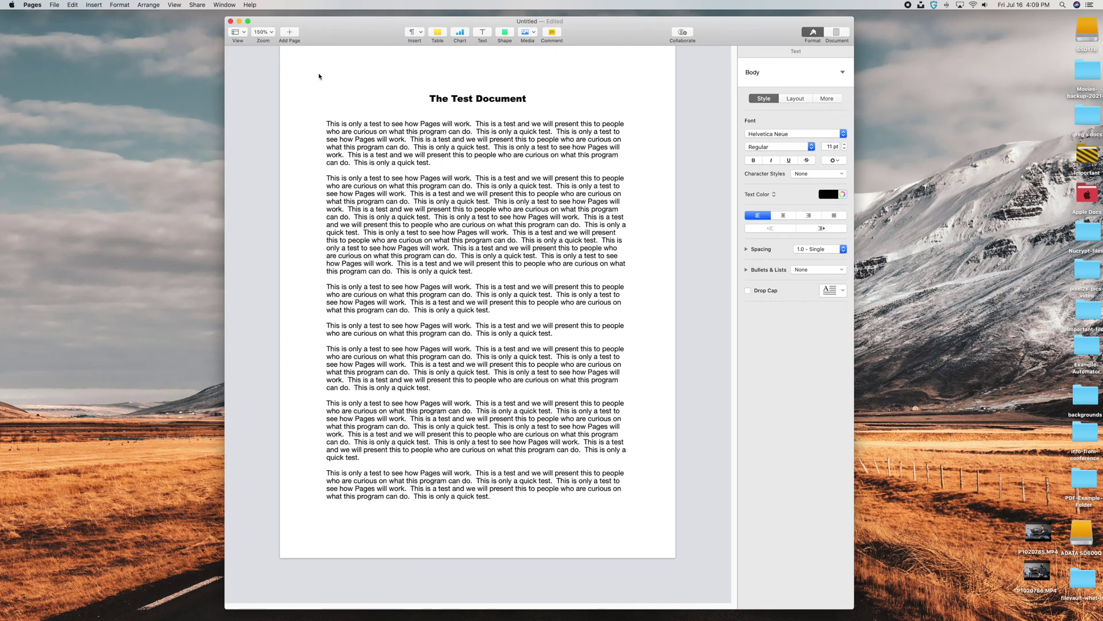
pyautogui.click(92, 6)
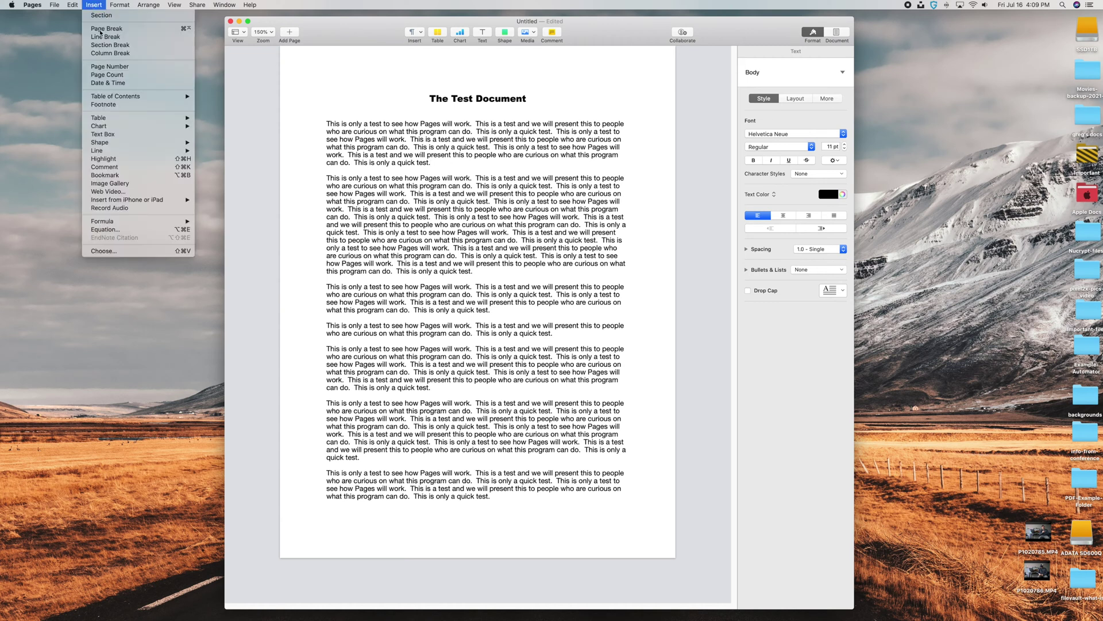
pyautogui.click(119, 192)
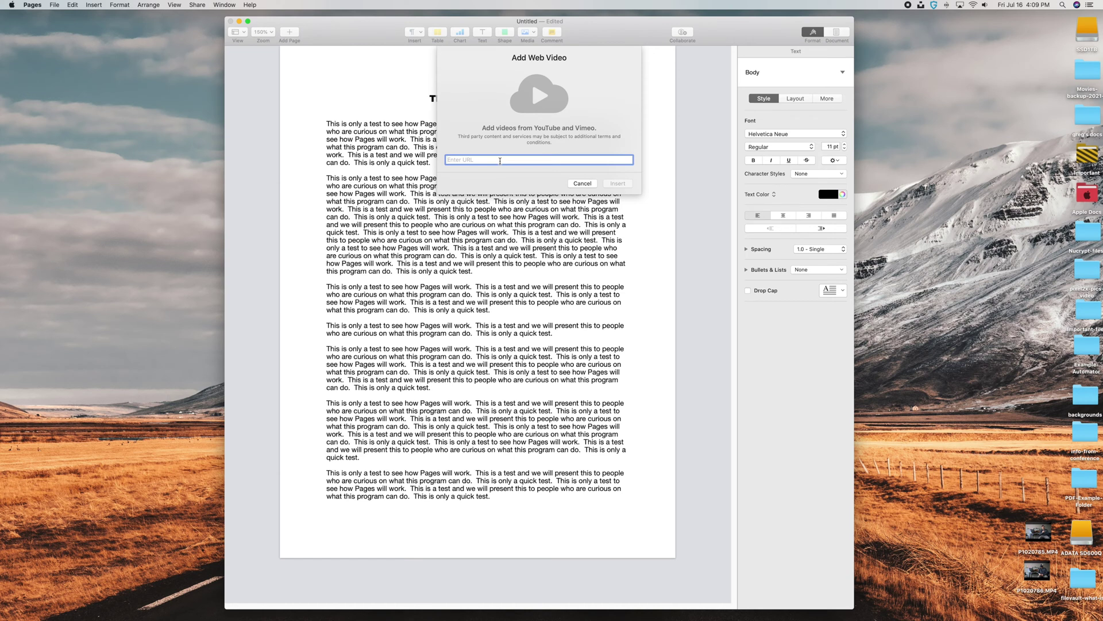
pyautogui.write('https://www.youtube.com/watch?v=GwJPyaHhTys')
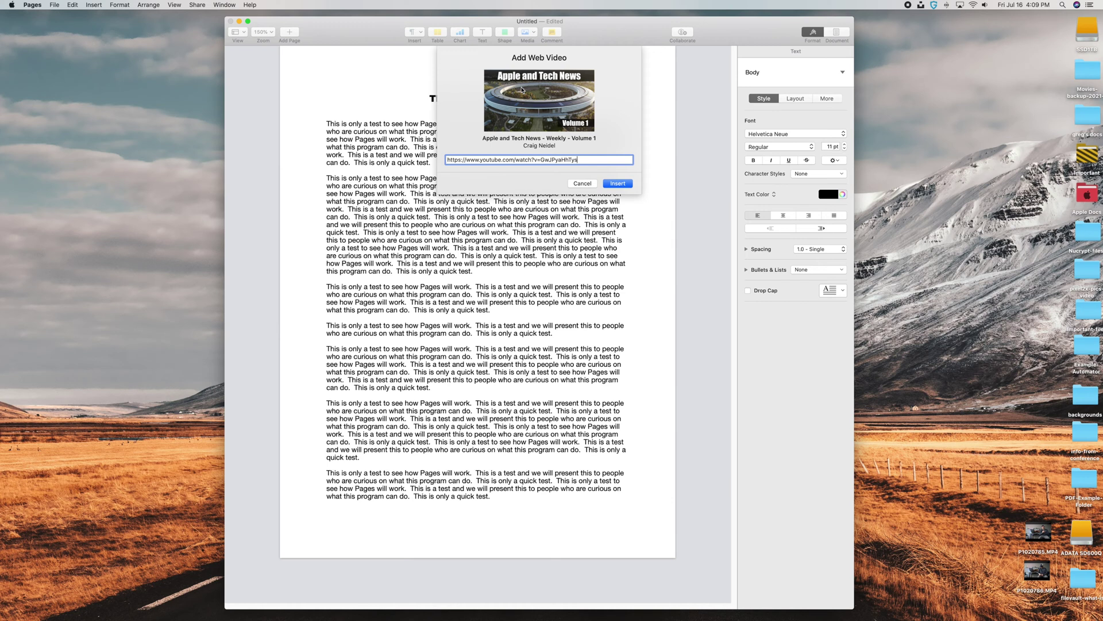
# Insert the web video, shrink it so text wraps around it, then play and pause it.
pyautogui.click(613, 183)
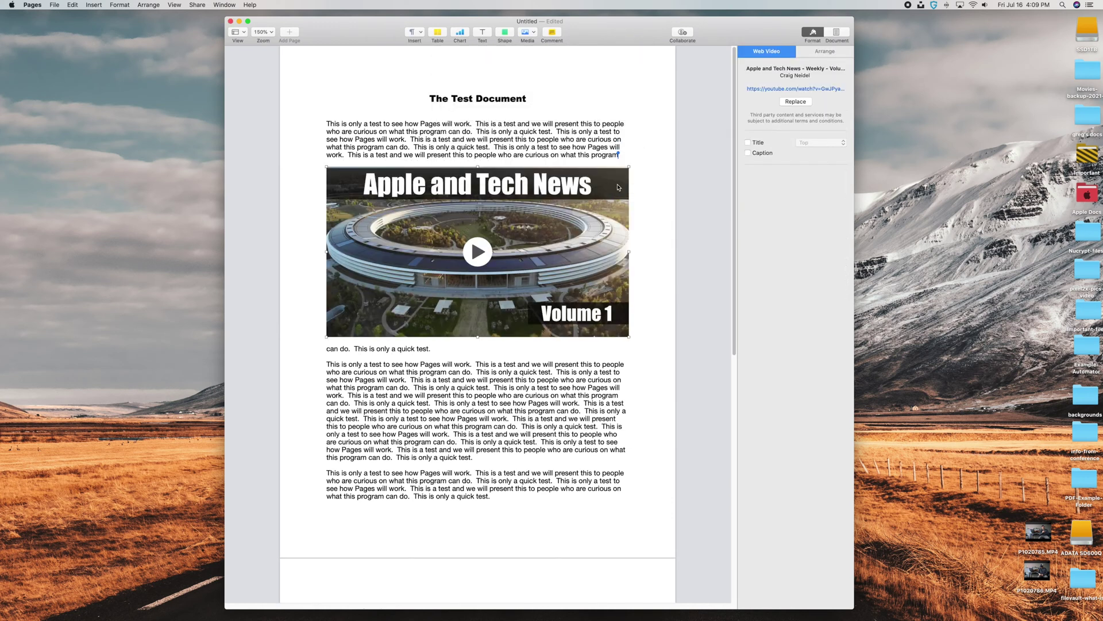
pyautogui.moveTo(627, 166); pyautogui.dragTo(478, 251)
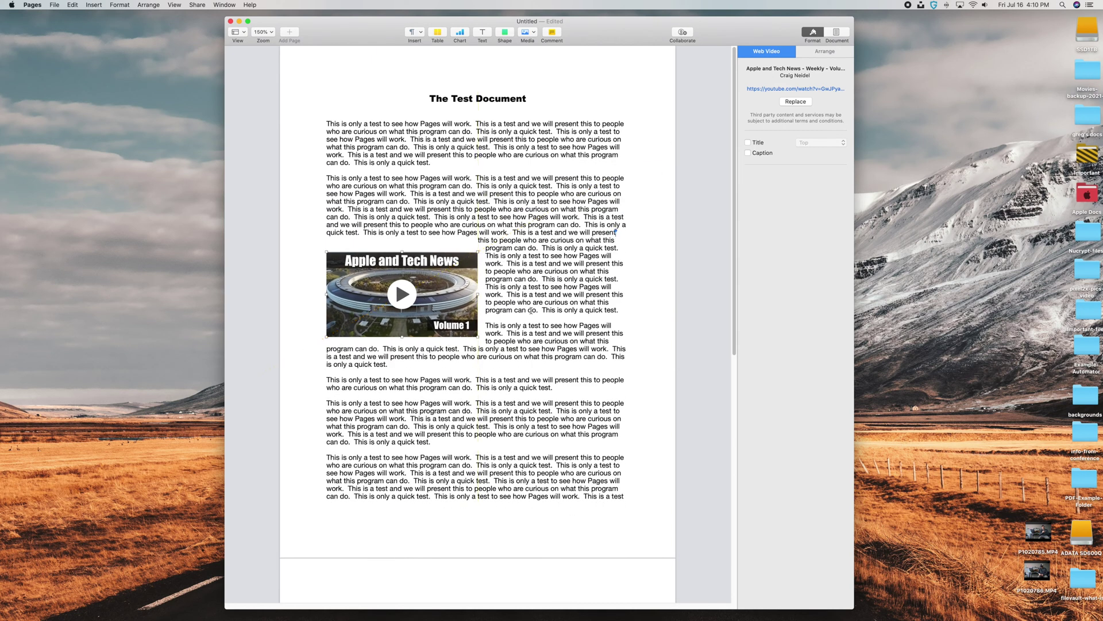
pyautogui.click(645, 302)
pyautogui.click(401, 297)
pyautogui.click(401, 298)
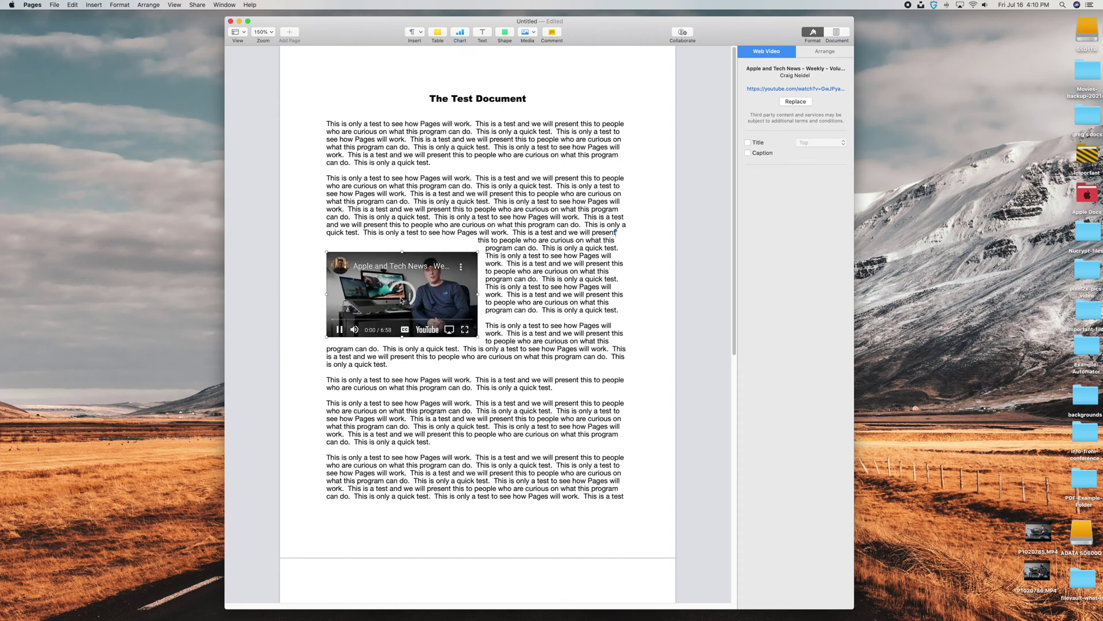
pyautogui.click(340, 329)
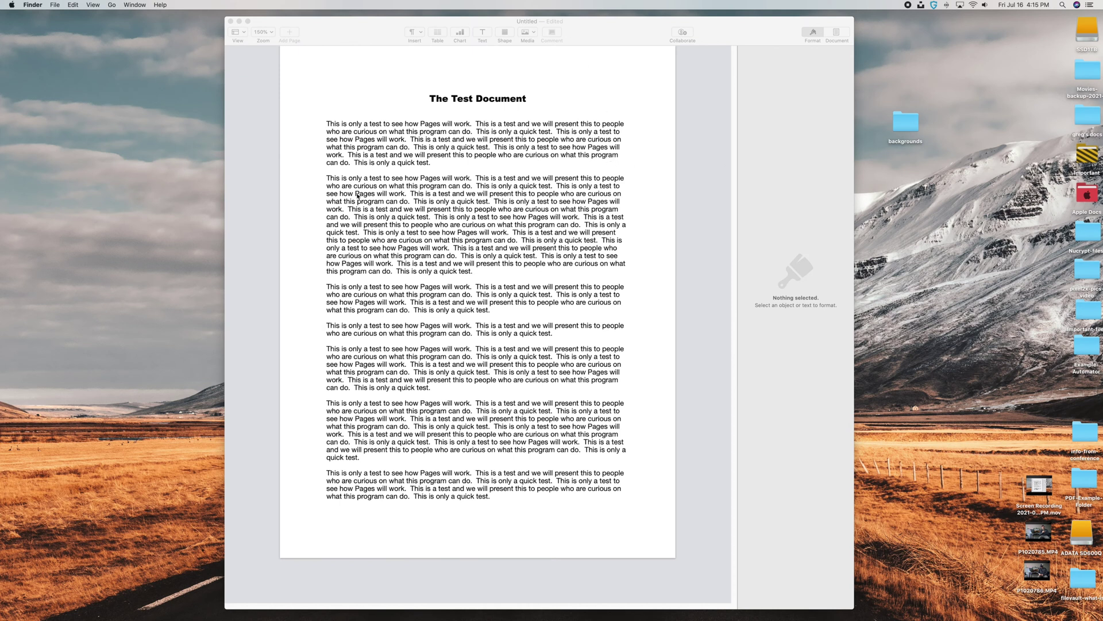
# Add an image gallery after the second paragraph, sized about 3.18 × 2.06 in, right of the text.
pyautogui.click(475, 268)
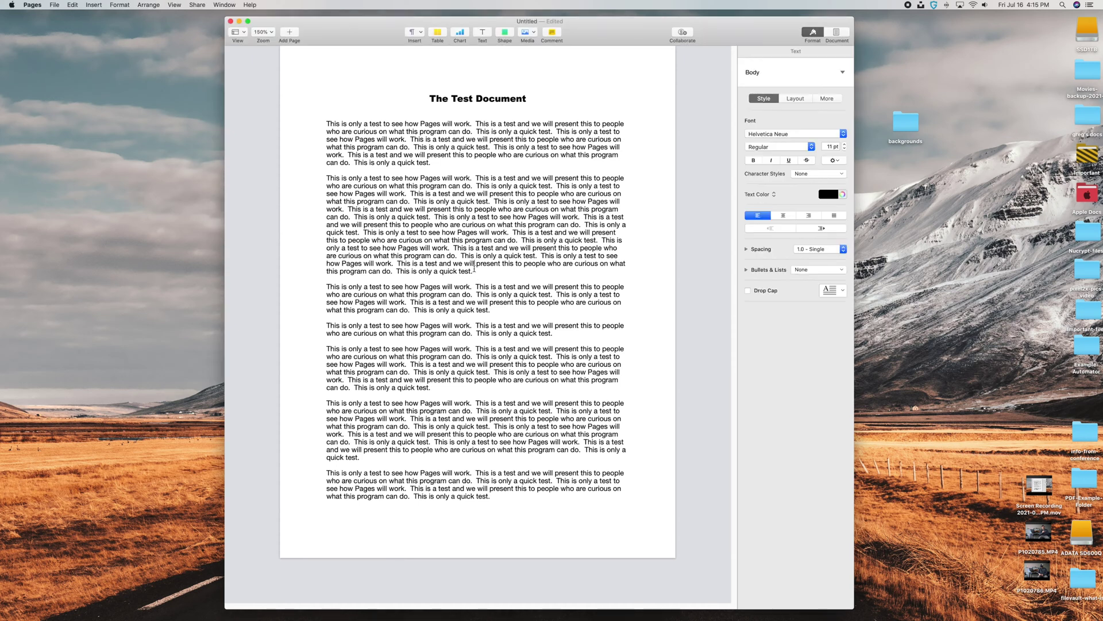
pyautogui.click(93, 5)
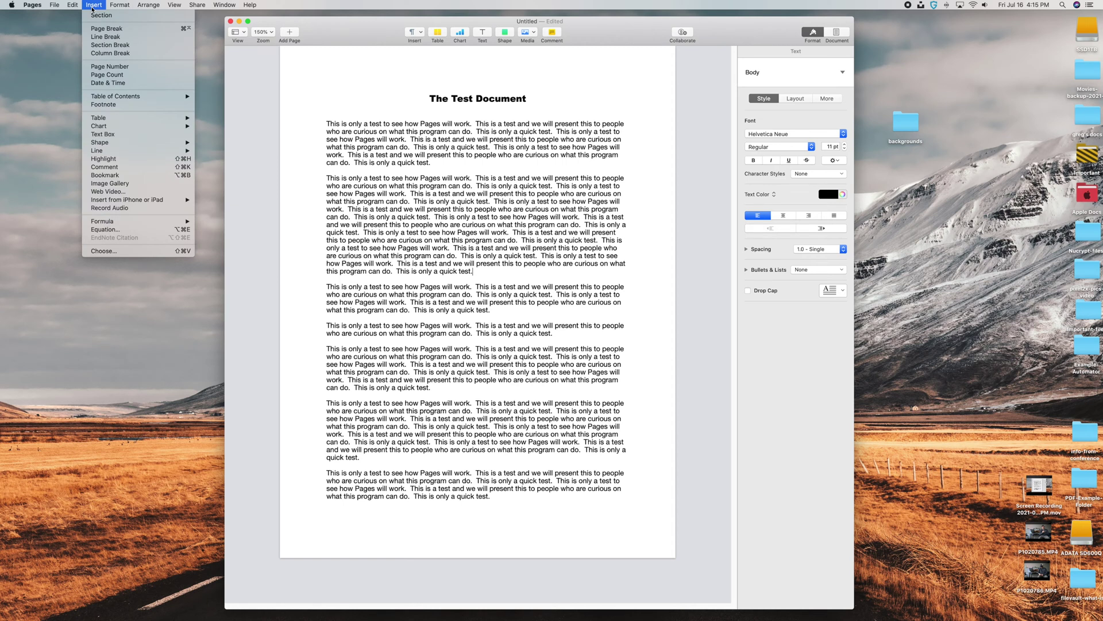
pyautogui.click(143, 184)
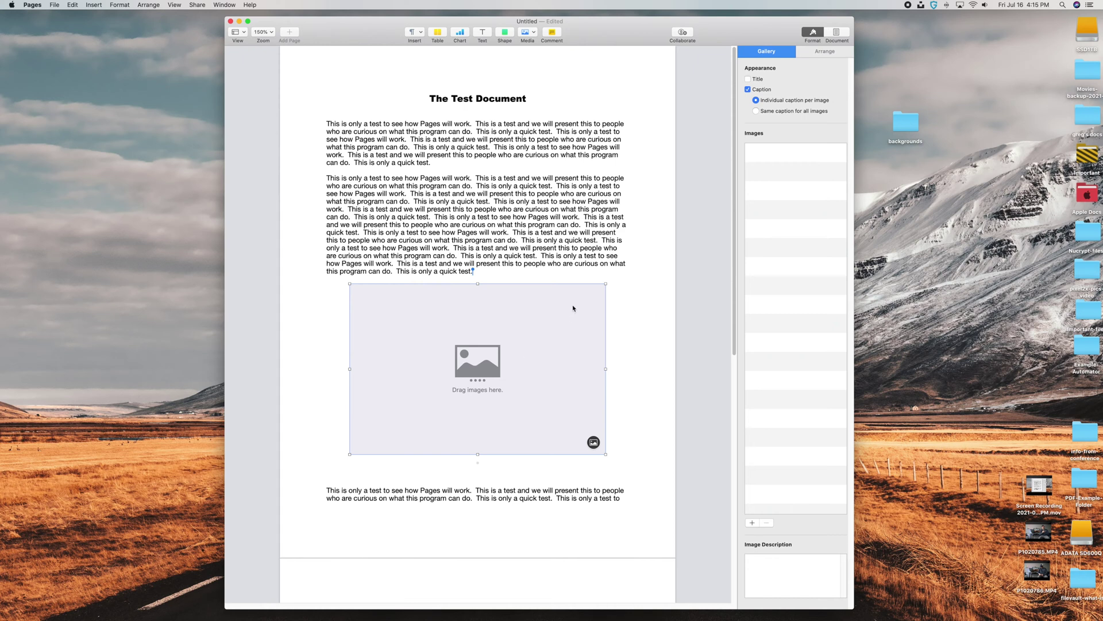
pyautogui.moveTo(606, 283); pyautogui.dragTo(566, 272)
pyautogui.moveTo(486, 314); pyautogui.dragTo(481, 326)
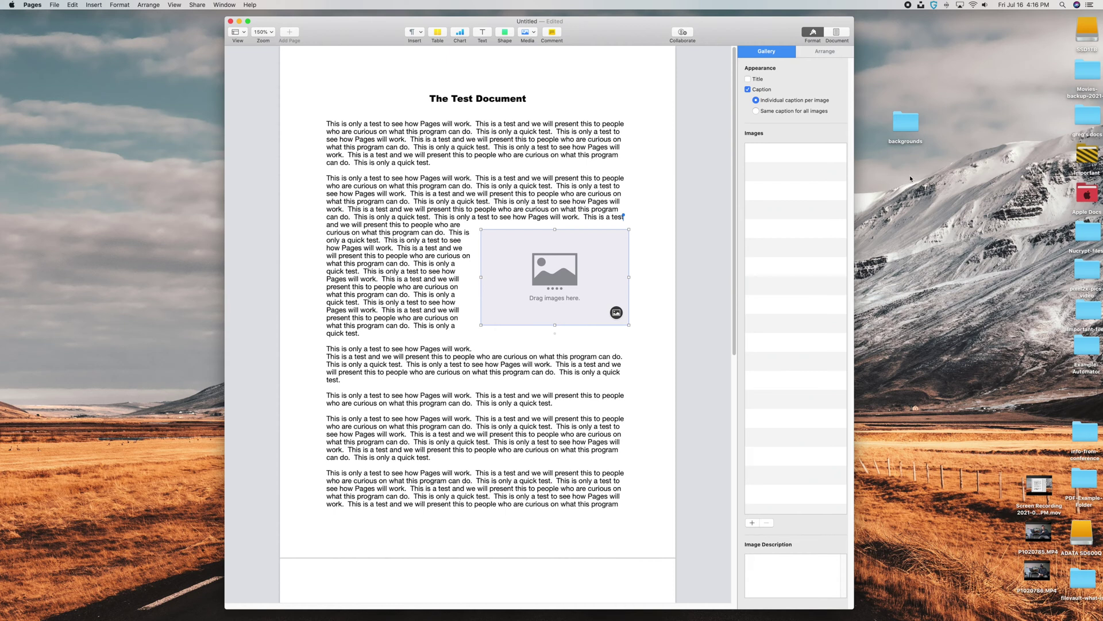
pyautogui.doubleClick(907, 132)
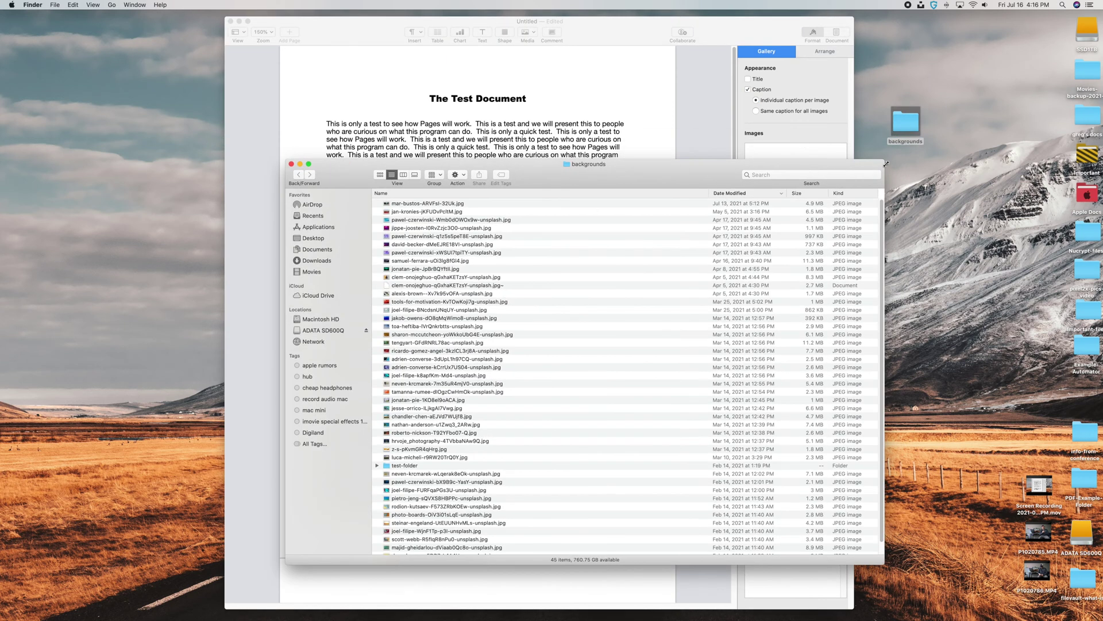
# Drag the first four JPEGs from the backgrounds folder into the image gallery.
pyautogui.moveTo(886, 164); pyautogui.dragTo(645, 280)
pyautogui.moveTo(484, 291); pyautogui.dragTo(973, 124)
pyautogui.click(897, 163)
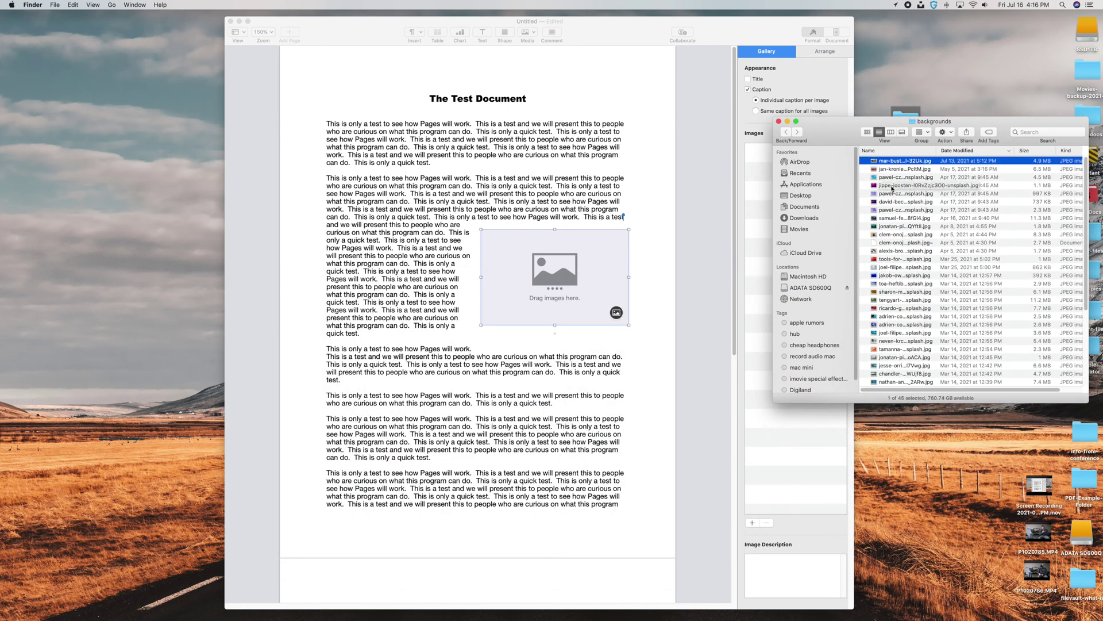
pyautogui.keyDown('shift'); pyautogui.click(893, 188); pyautogui.keyUp('shift')
pyautogui.moveTo(900, 167); pyautogui.dragTo(543, 260)
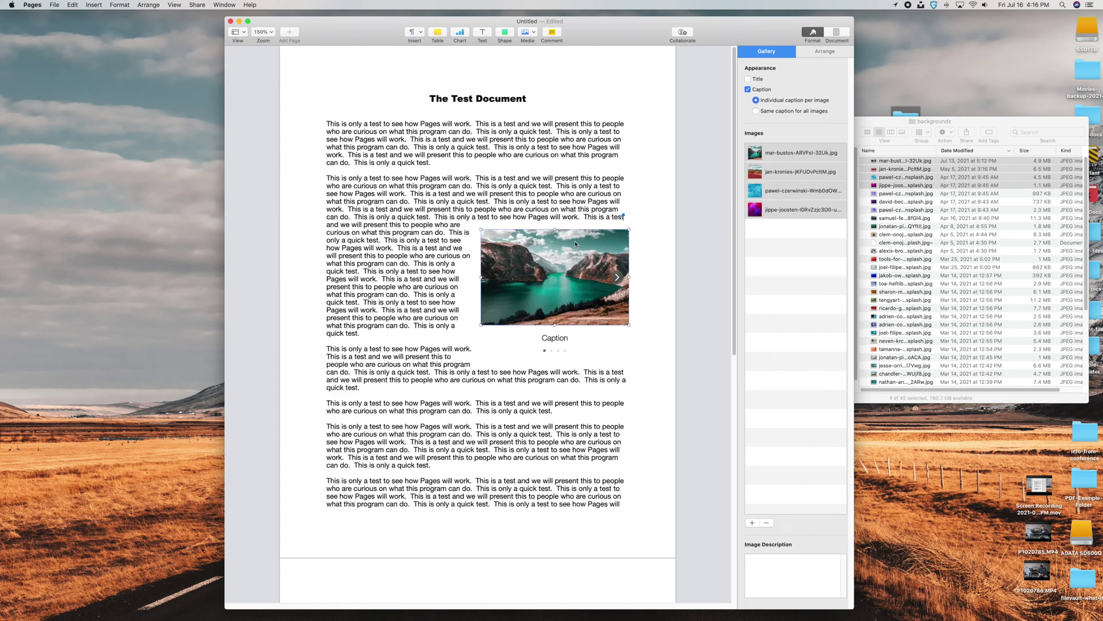
# Step through the gallery's lake, red mountains, blue and purple images, then back to the lake.
pyautogui.click(555, 340)
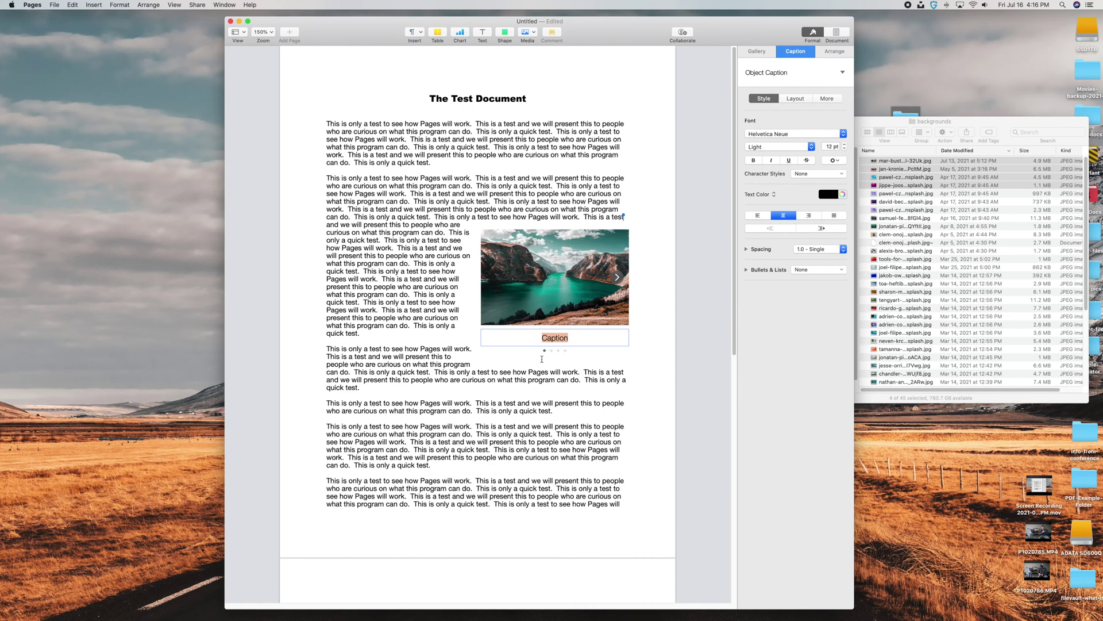
pyautogui.click(543, 359)
pyautogui.click(552, 351)
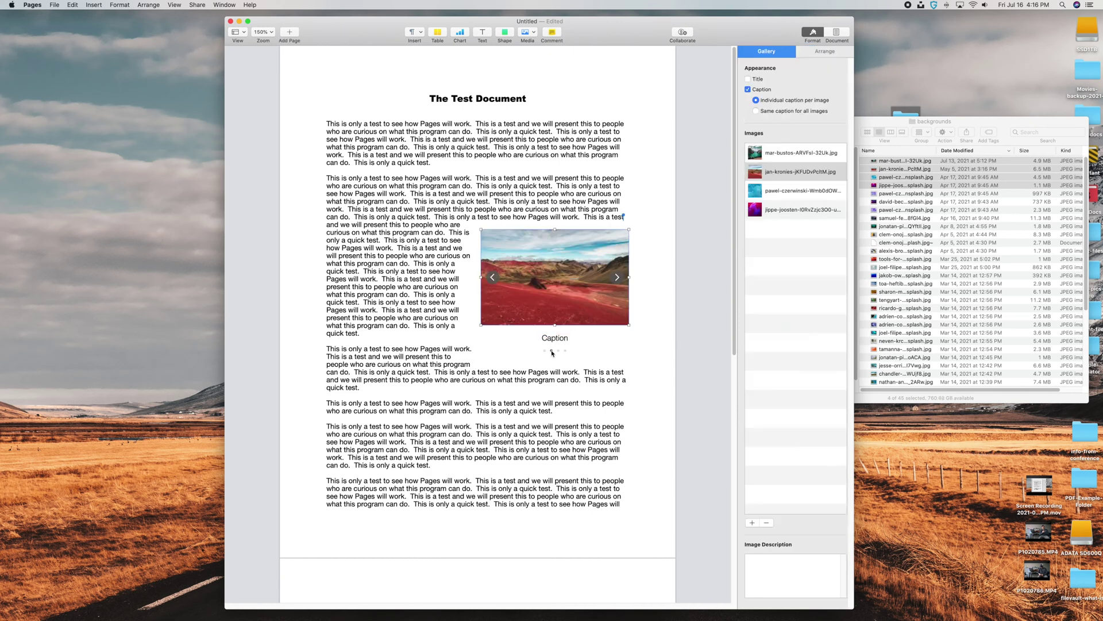
pyautogui.click(615, 278)
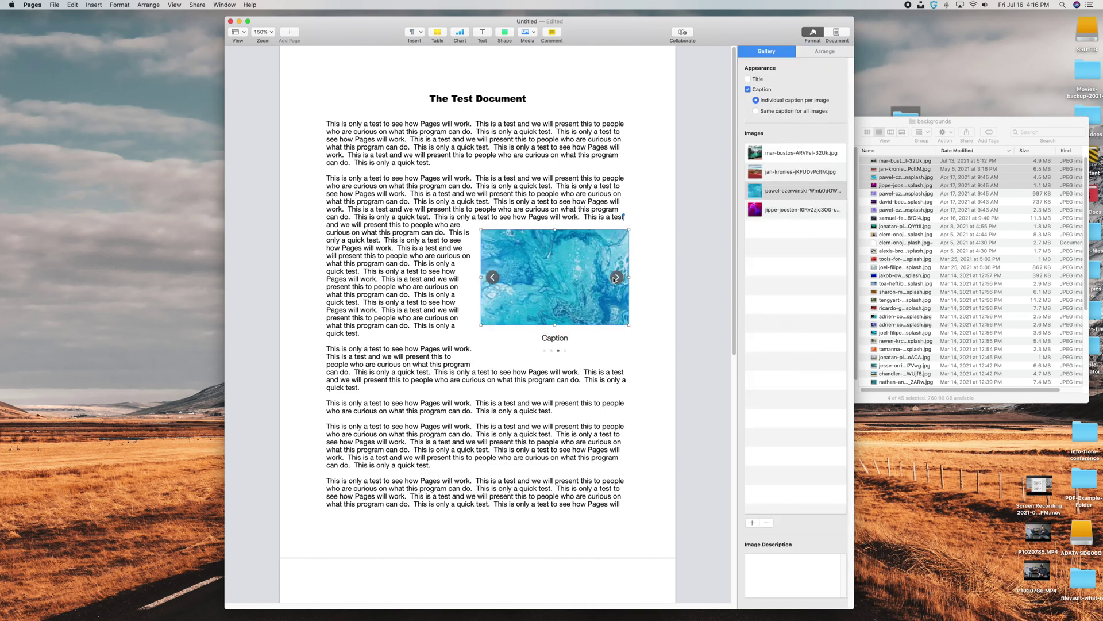
pyautogui.click(565, 350)
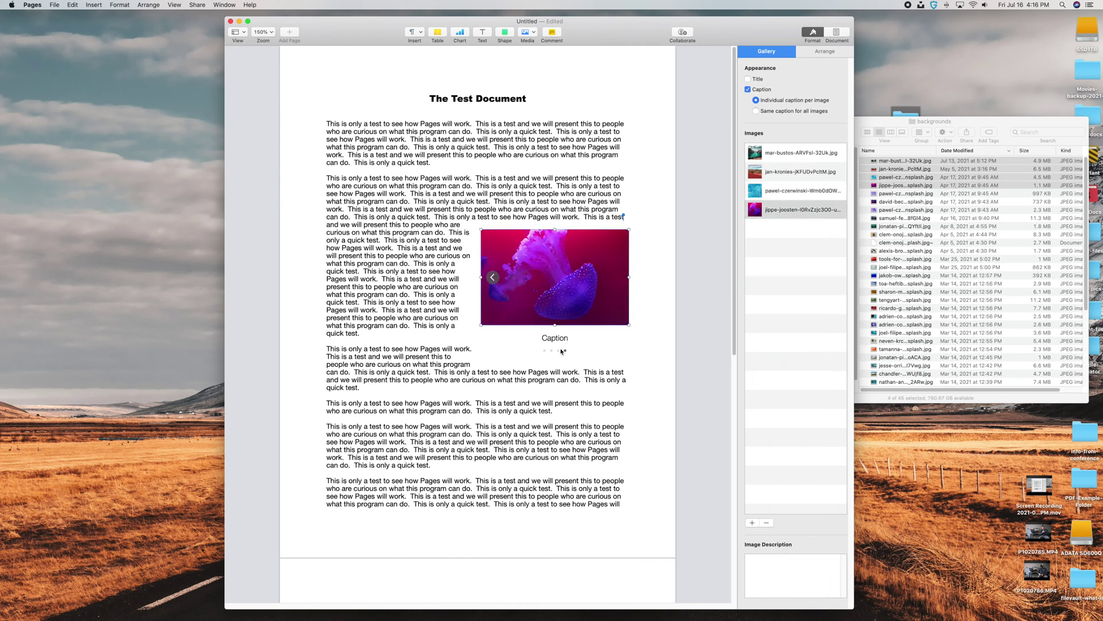
pyautogui.click(559, 350)
pyautogui.click(551, 350)
pyautogui.click(544, 350)
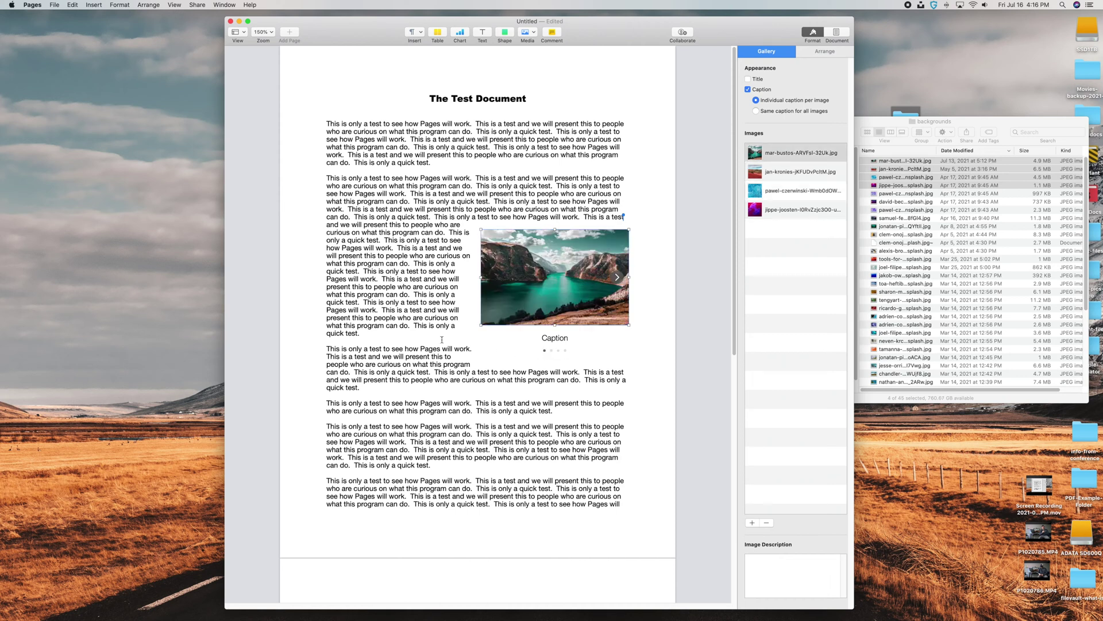
# Preview the red mountains, blue and purple gallery images again.
pyautogui.click(638, 243)
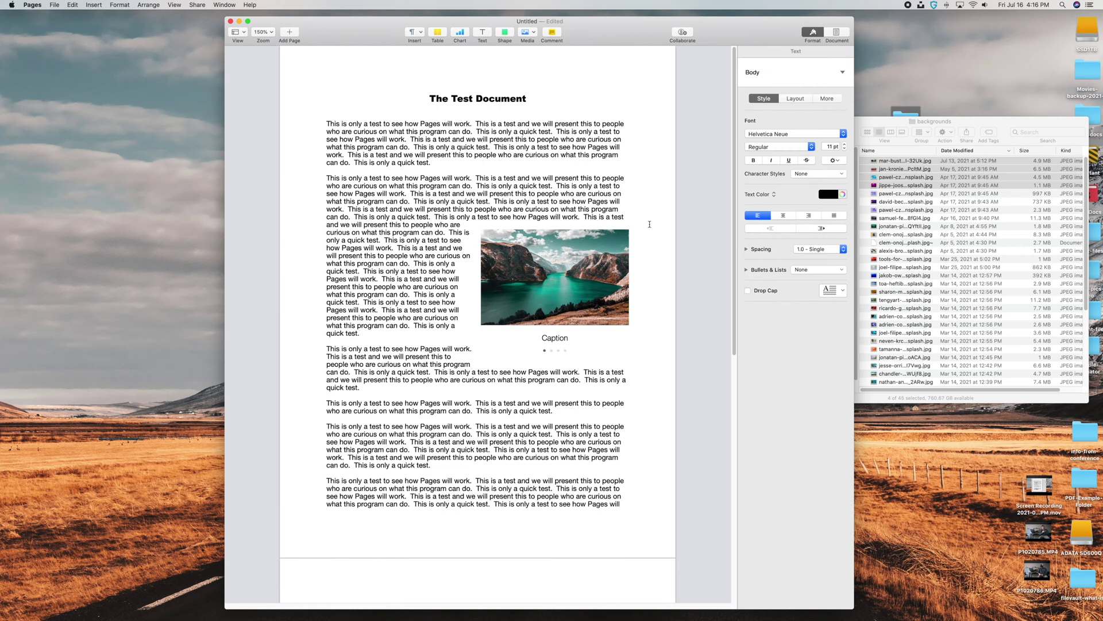
pyautogui.click(551, 350)
pyautogui.click(558, 351)
pyautogui.click(565, 351)
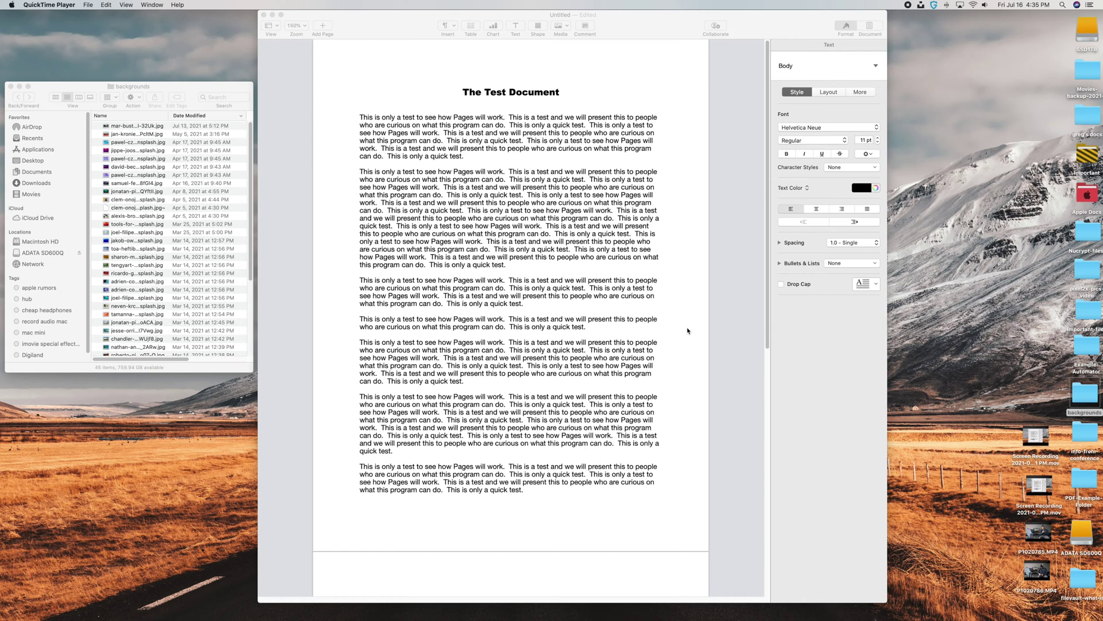
# On the second page, make the line 'This is a test' 12 pt bold.
pyautogui.scroll(-5, 688, 330)
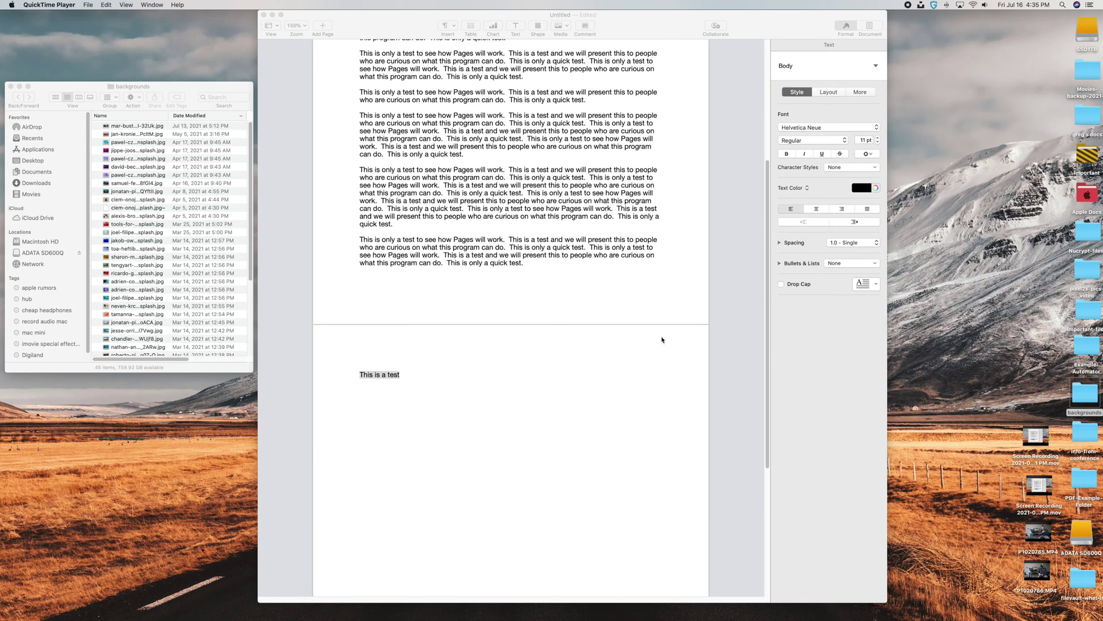
pyautogui.scroll(-3, 632, 333)
pyautogui.click(476, 313)
pyautogui.moveTo(403, 294); pyautogui.dragTo(359, 294)
pyautogui.click(359, 294)
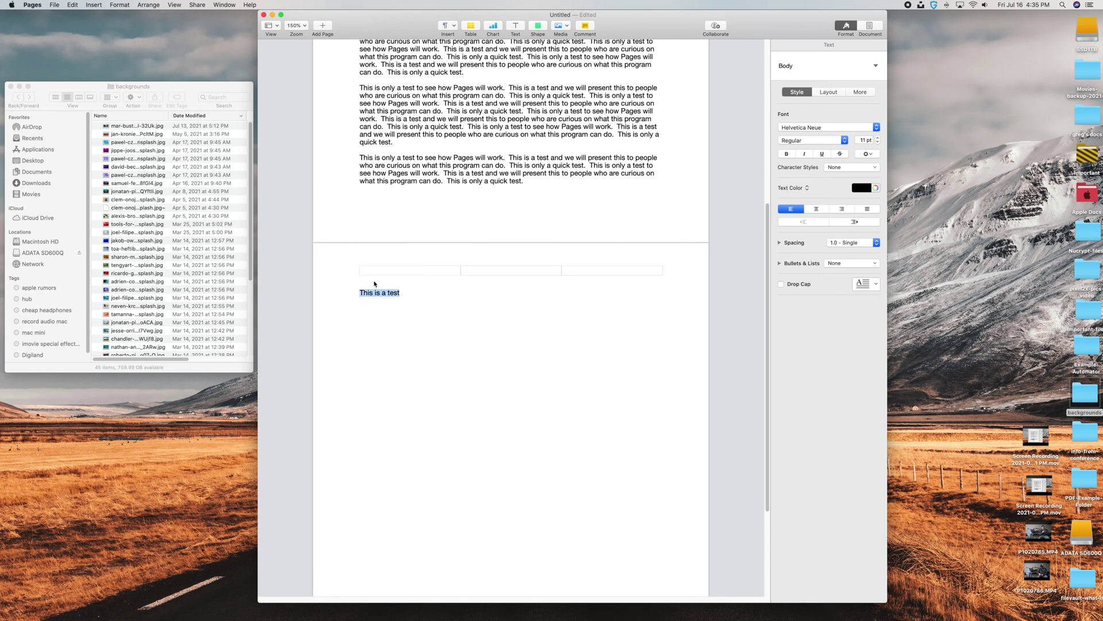
pyautogui.click(878, 138)
pyautogui.press('super+b')
# Enlarge the 'This is a test' heading step by step to 73 pt and reselect it.
pyautogui.click(878, 138)
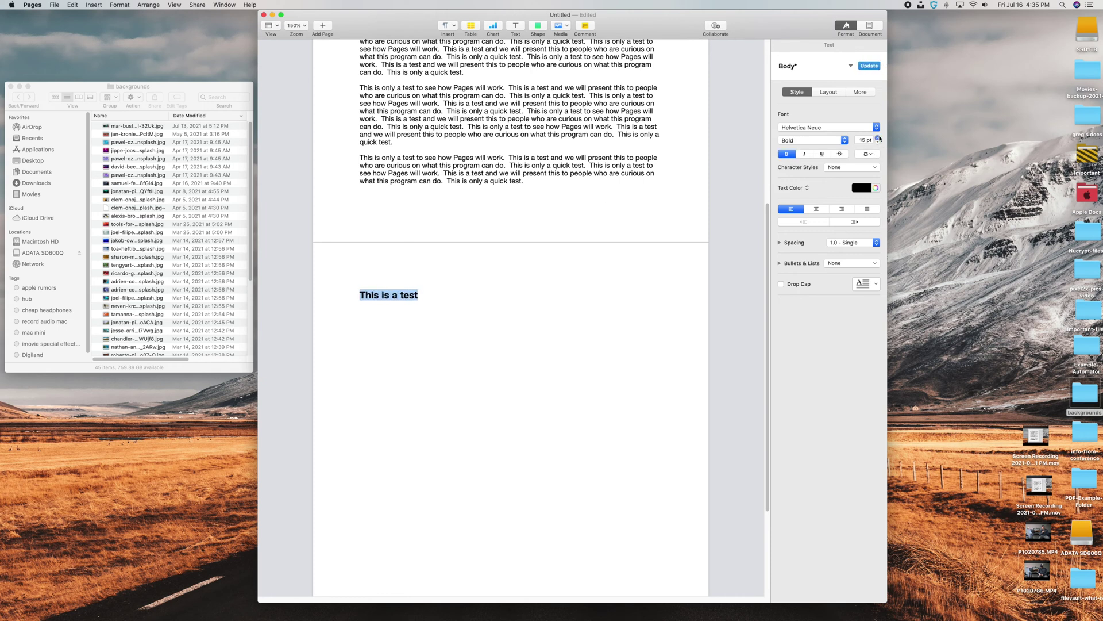
pyautogui.click(878, 138)
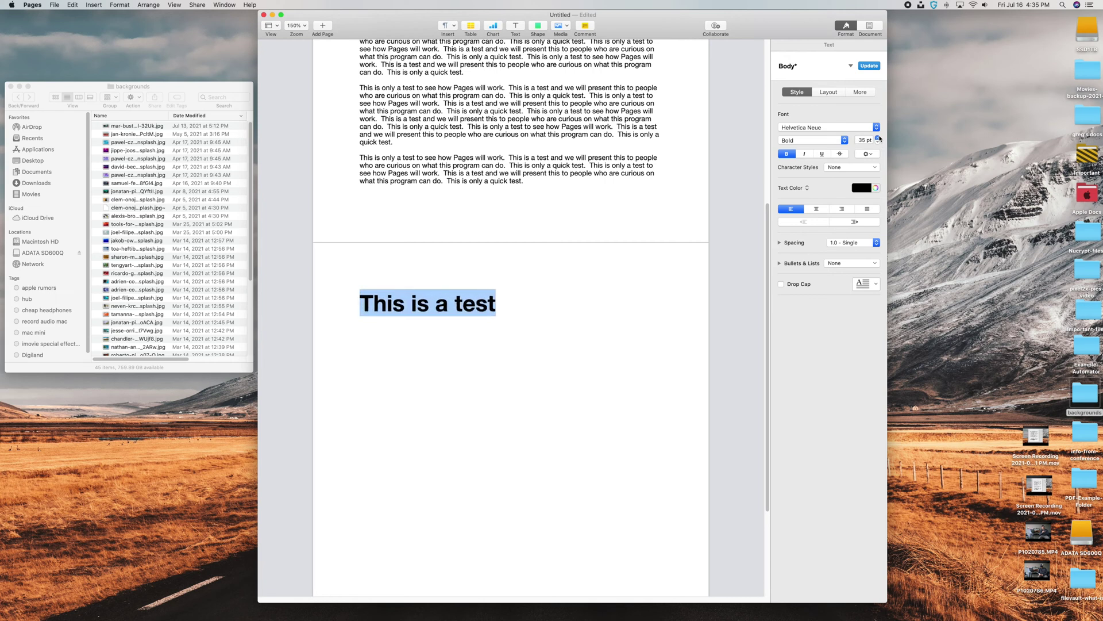
pyautogui.click(878, 138)
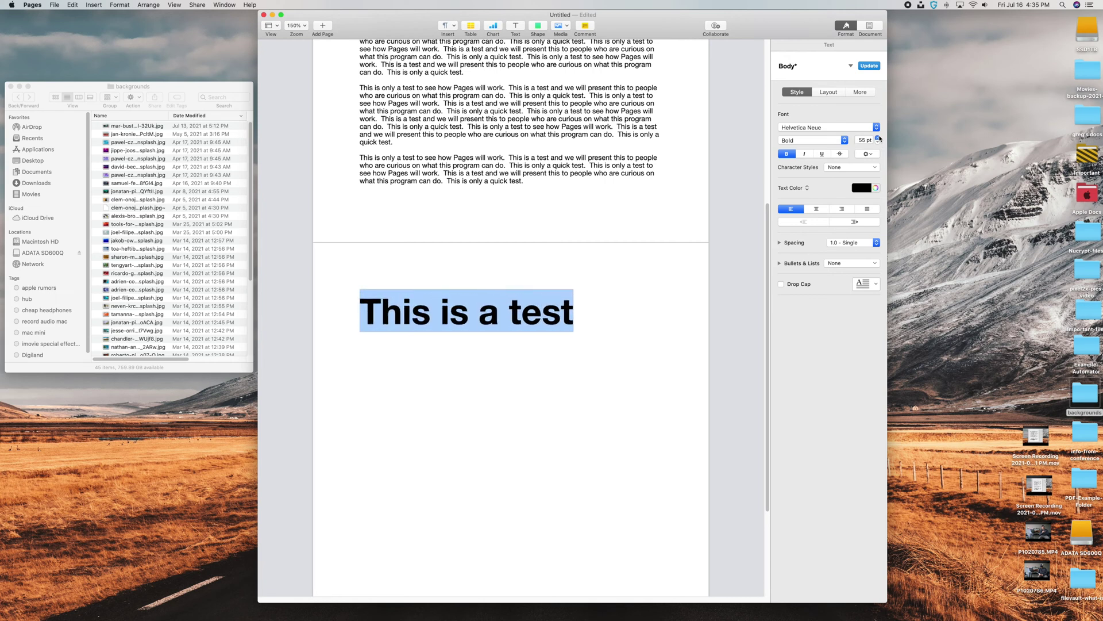
pyautogui.click(878, 138)
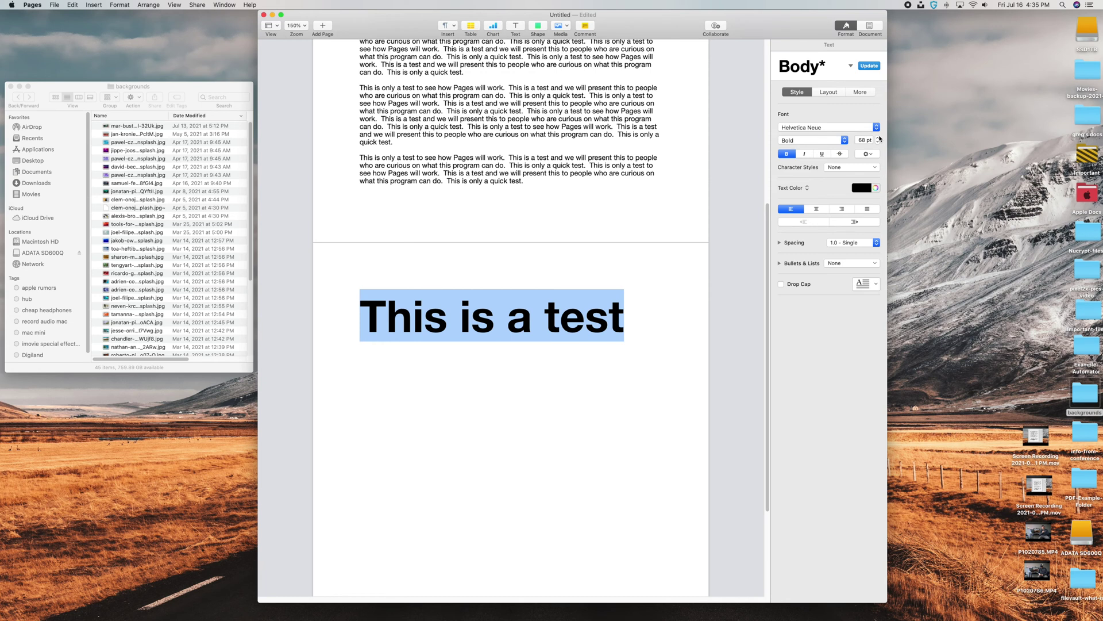
pyautogui.click(878, 138)
pyautogui.click(434, 402)
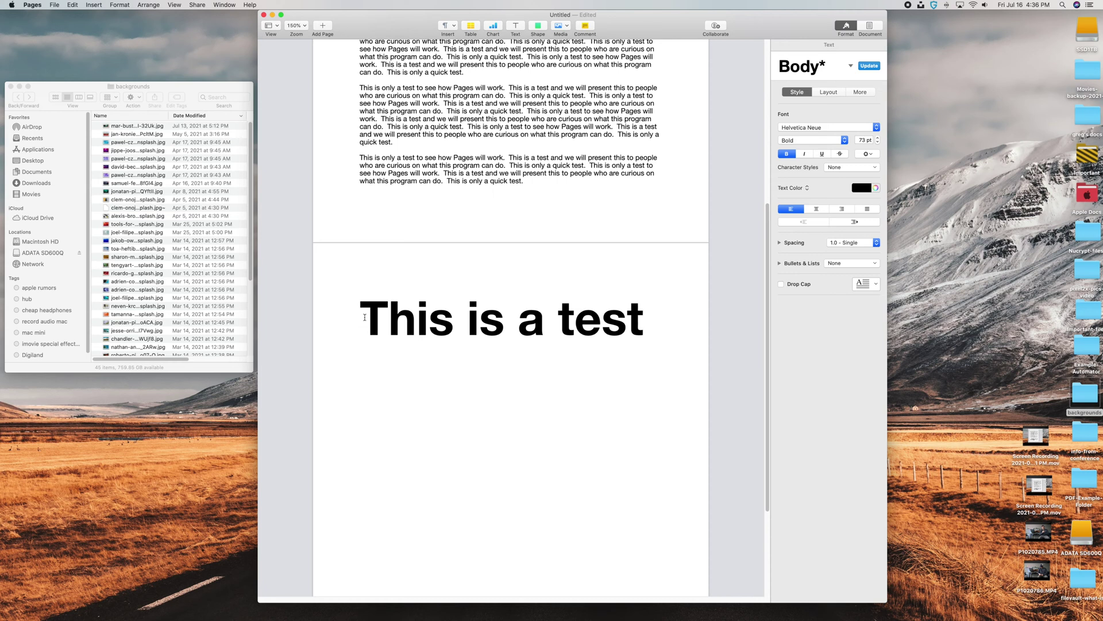
pyautogui.moveTo(359, 325); pyautogui.dragTo(636, 320)
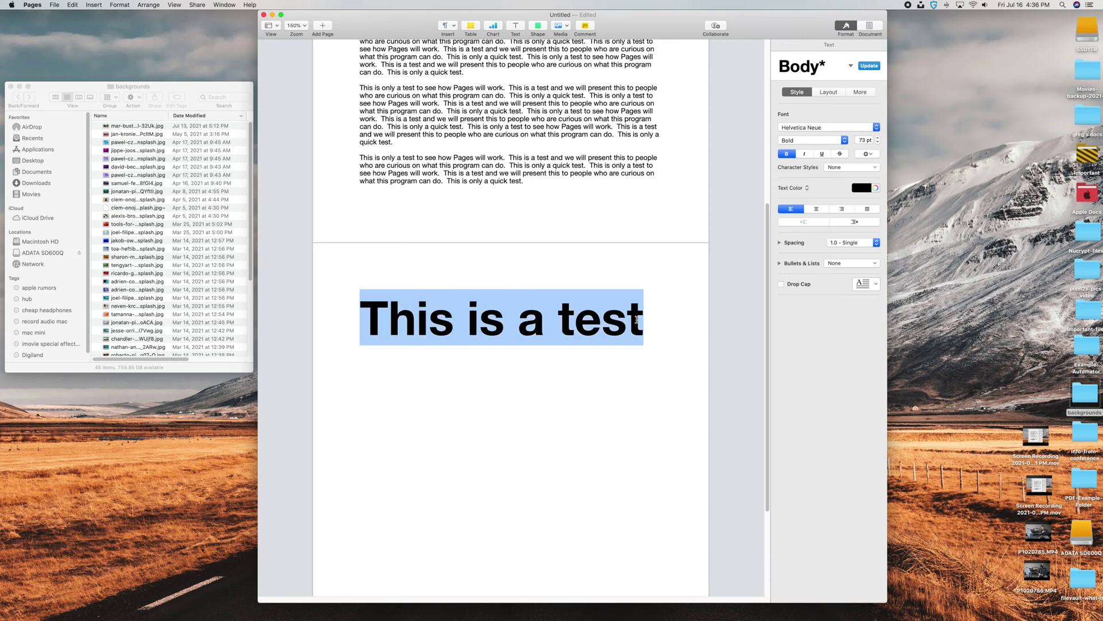
# Try light cyan on the heading, revert it to black, then switch its text fill to Image Fill.
pyautogui.click(862, 190)
pyautogui.click(841, 205)
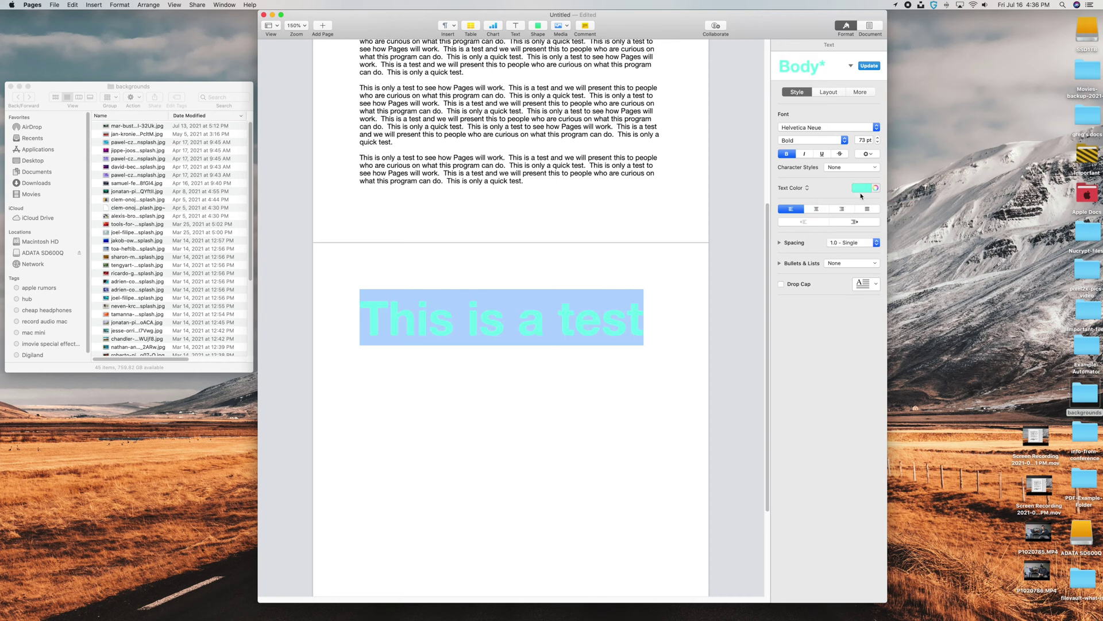
pyautogui.click(867, 190)
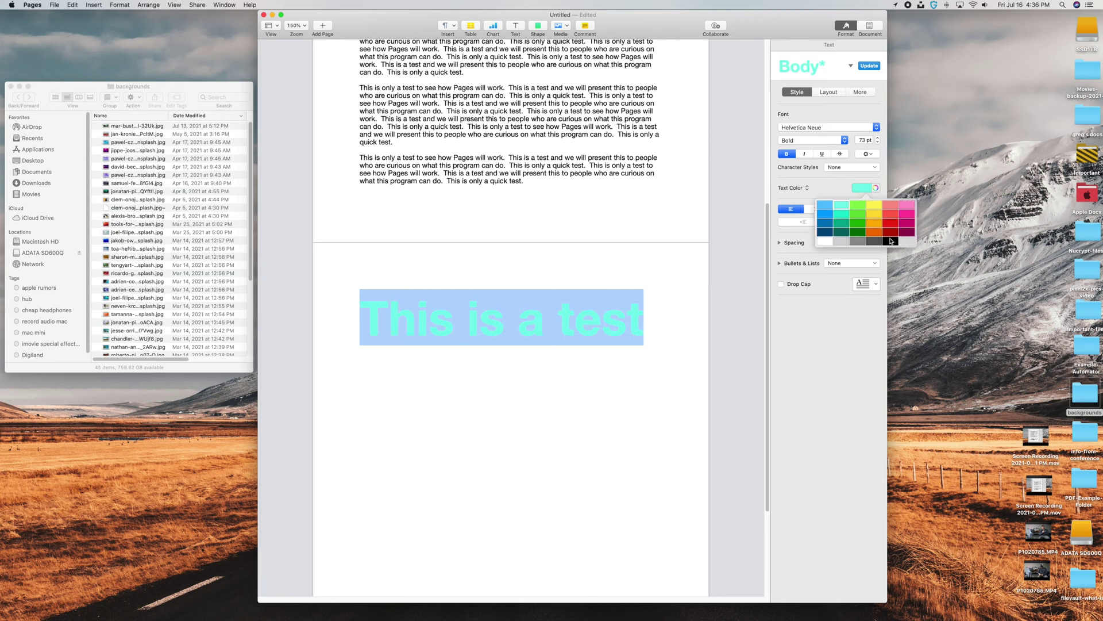
pyautogui.click(887, 240)
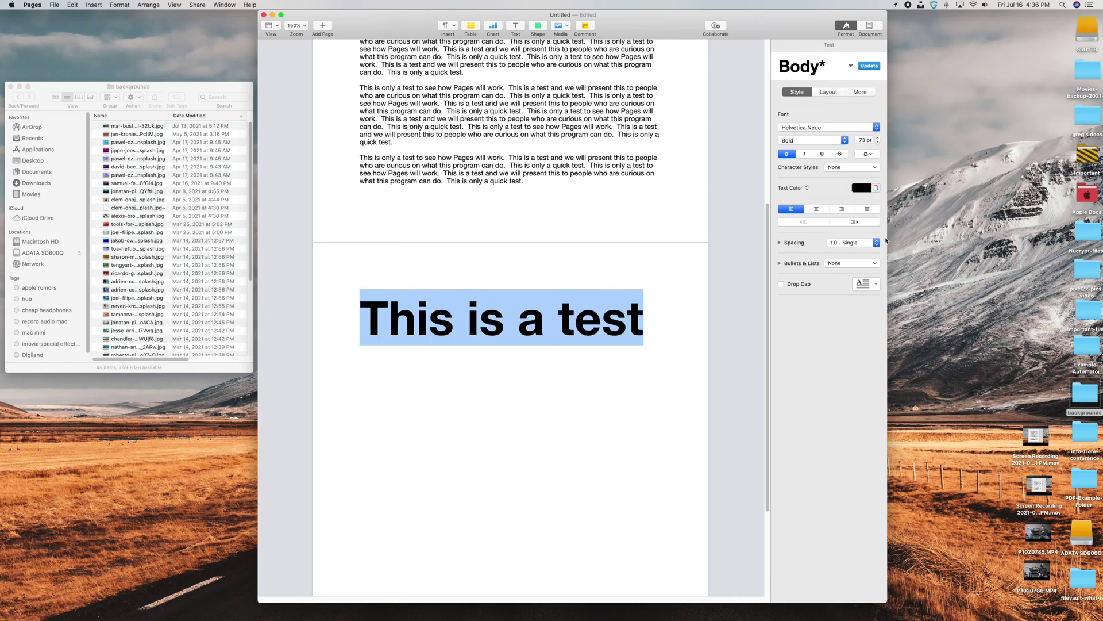
pyautogui.click(808, 189)
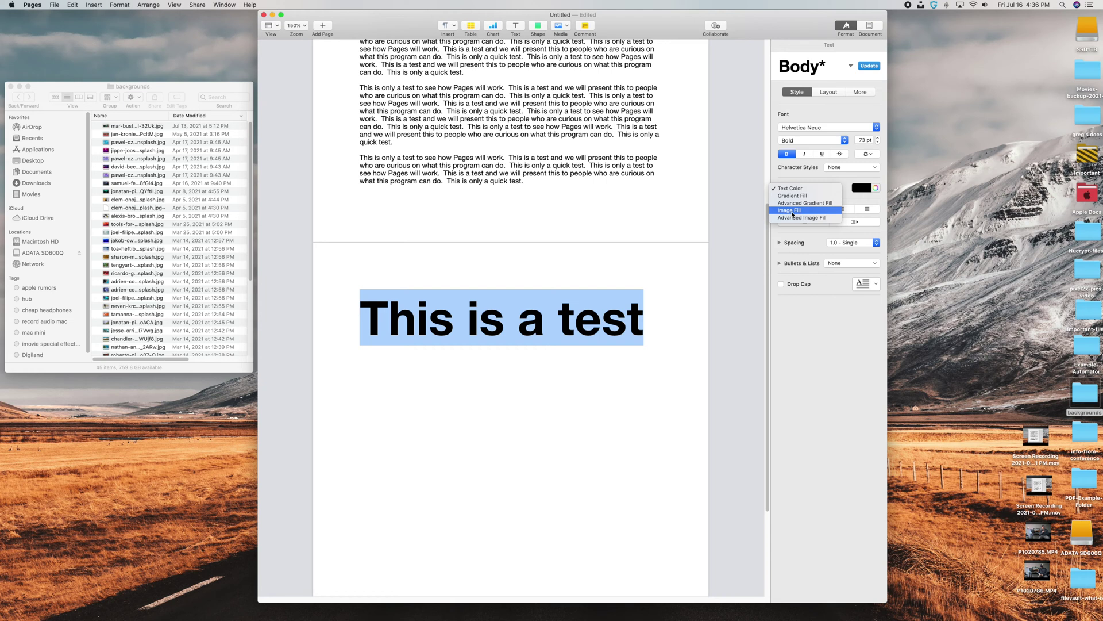
pyautogui.click(792, 210)
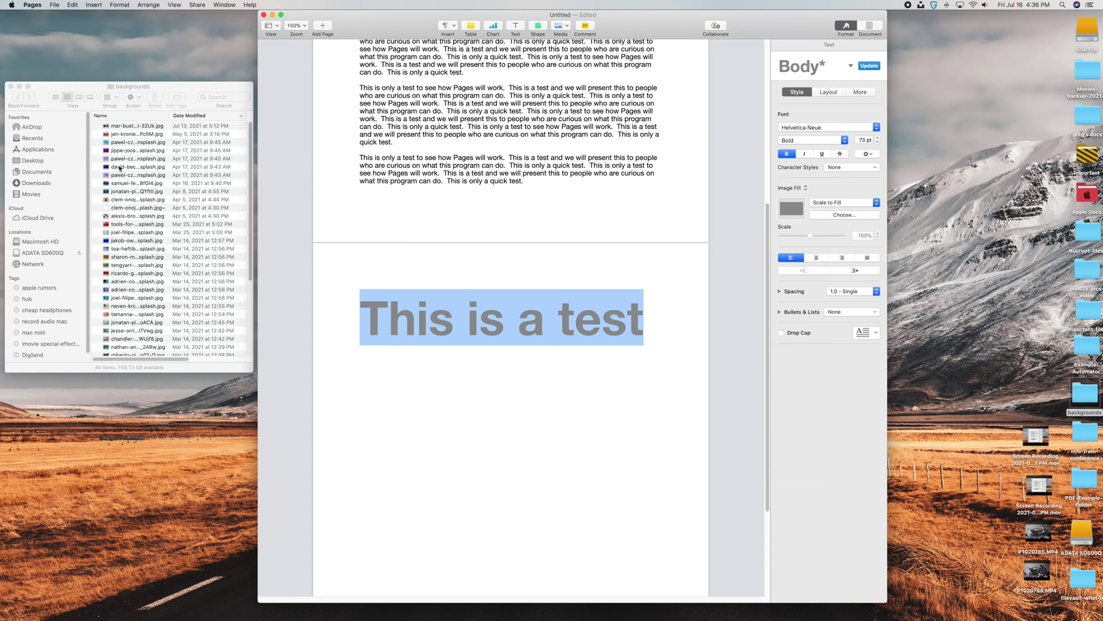
# Select a photo in the backgrounds folder for the heading's image fill.
pyautogui.click(119, 151)
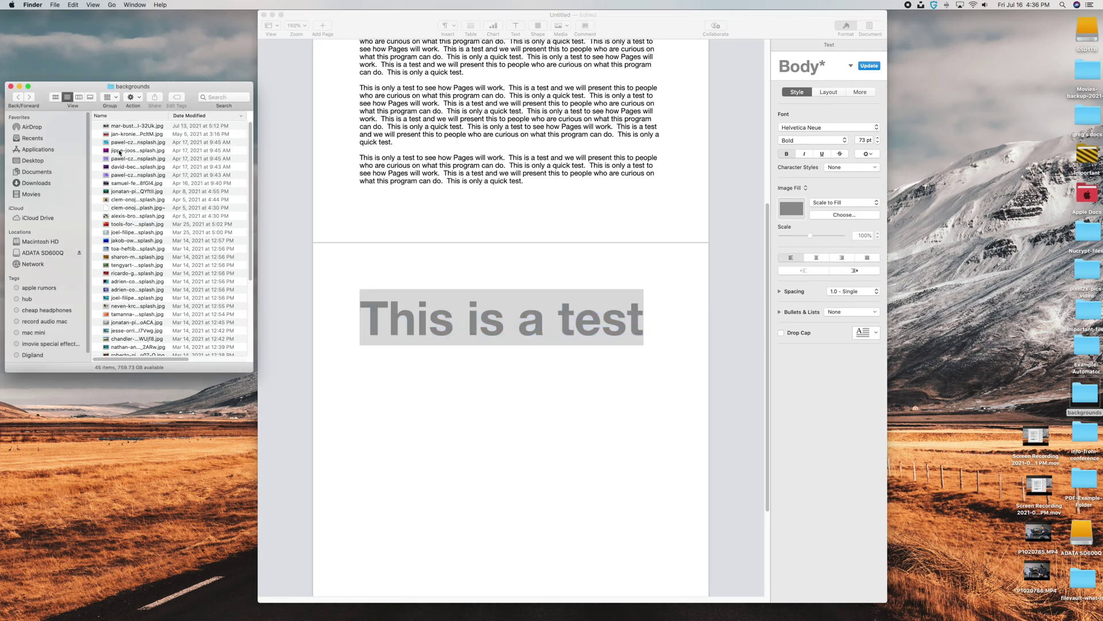
pyautogui.click(119, 151)
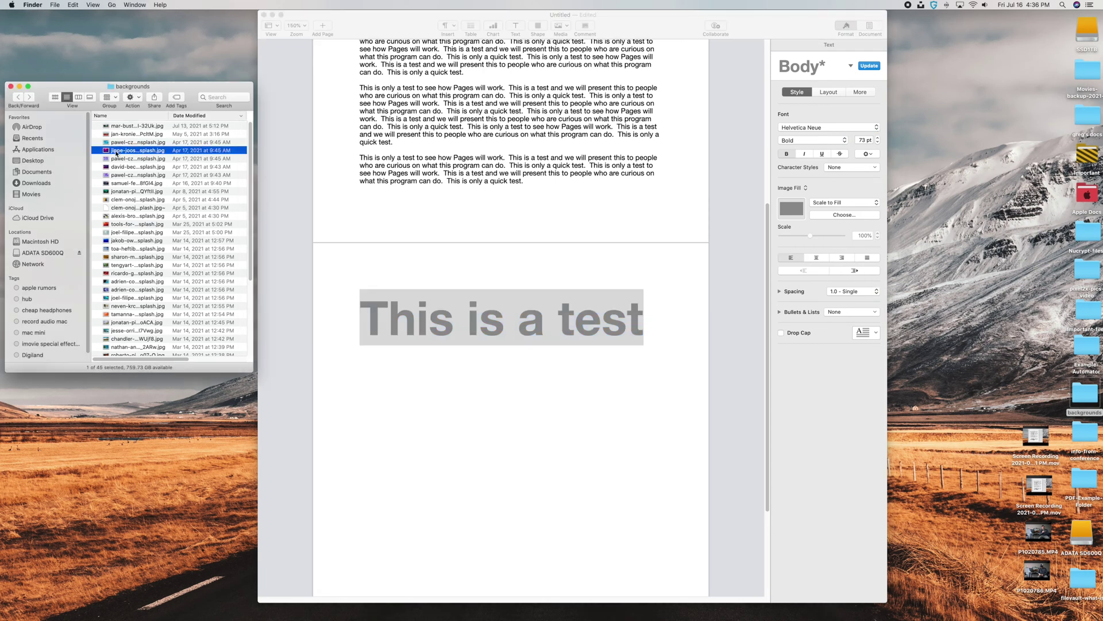
# Fill the heading with the purple-pink photo and enlarge it to 123 pt over two lines.
pyautogui.moveTo(117, 153); pyautogui.dragTo(790, 214)
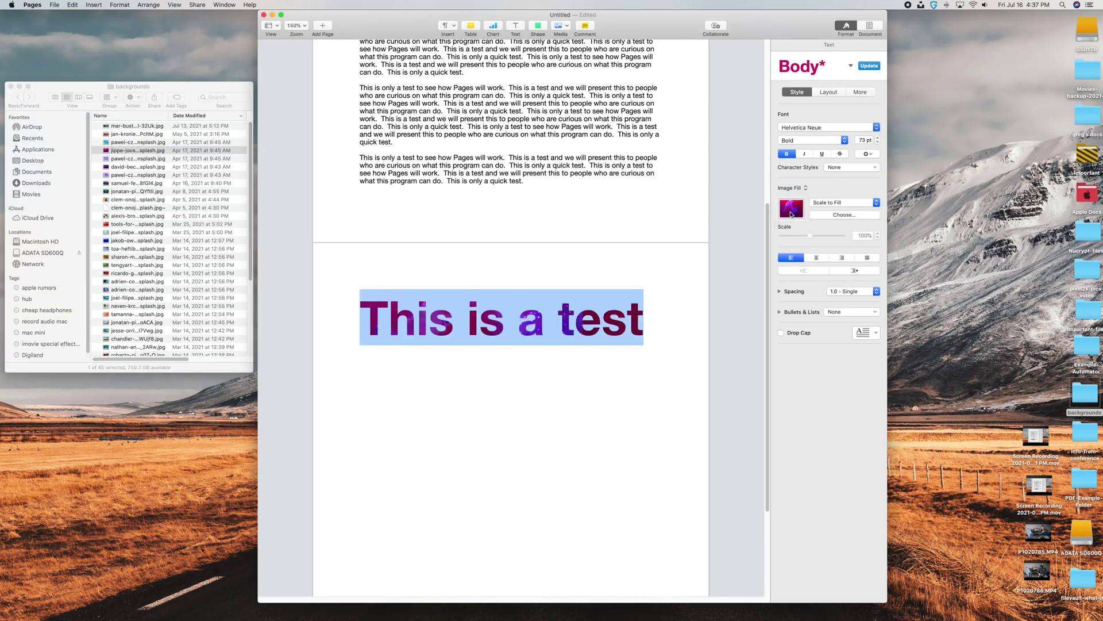
pyautogui.click(377, 361)
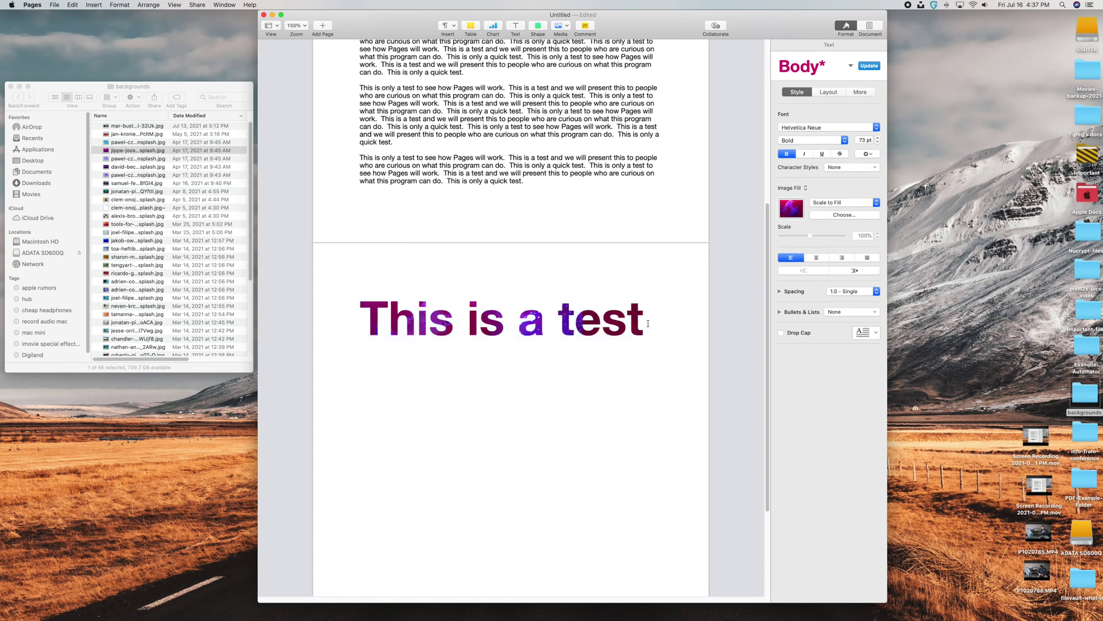
pyautogui.moveTo(649, 323); pyautogui.dragTo(357, 325)
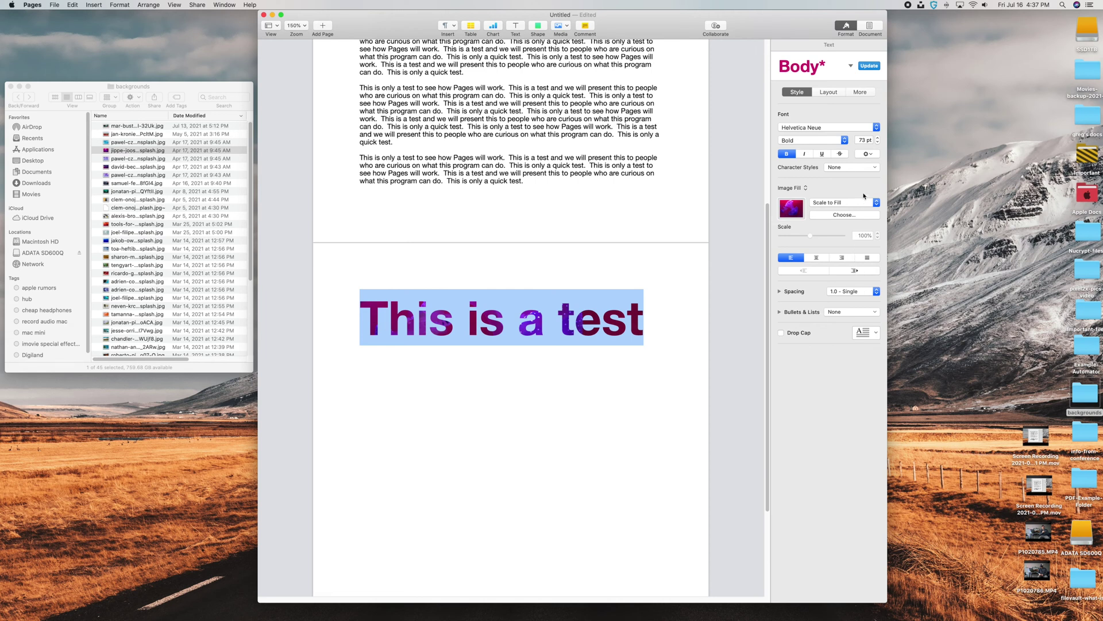
pyautogui.click(877, 138)
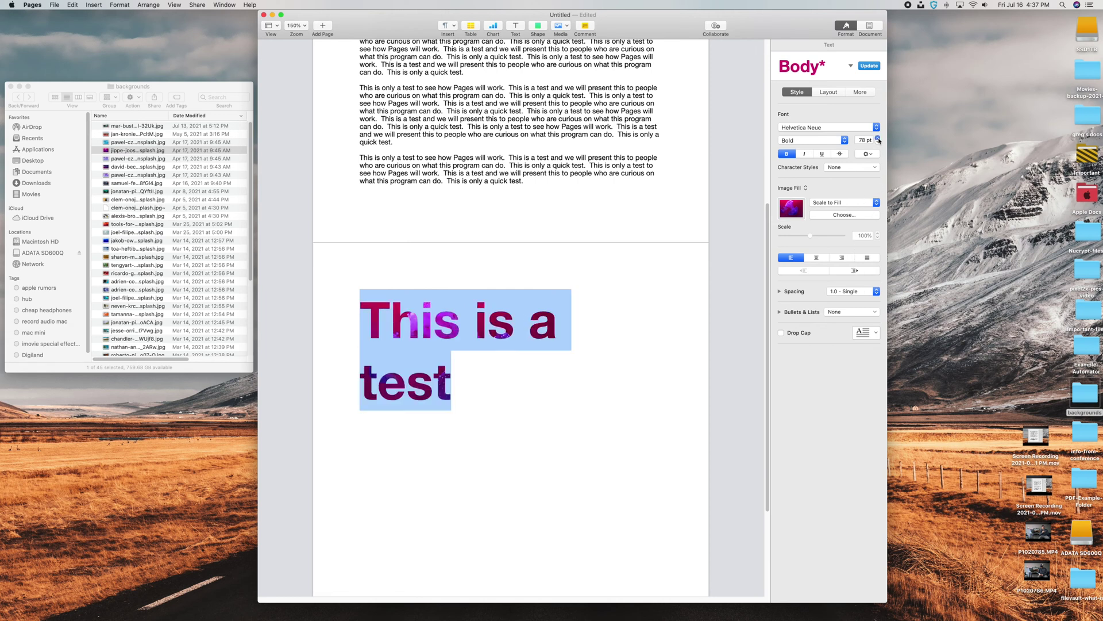
pyautogui.moveTo(879, 139); pyautogui.dragTo(879, 140)
pyautogui.click(596, 268)
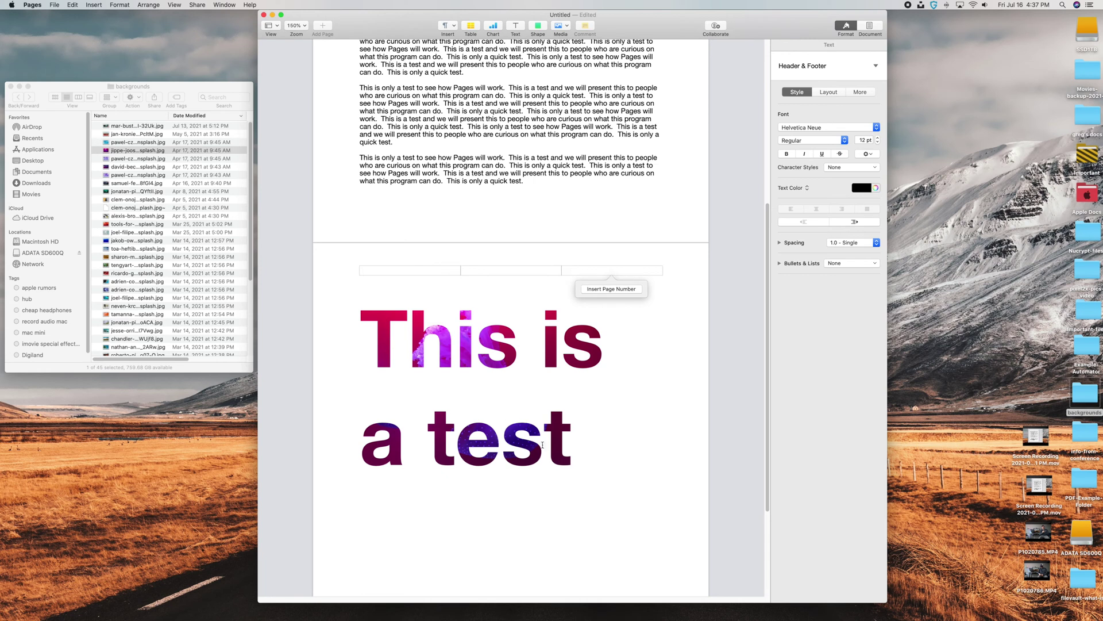
pyautogui.moveTo(605, 458); pyautogui.dragTo(342, 351)
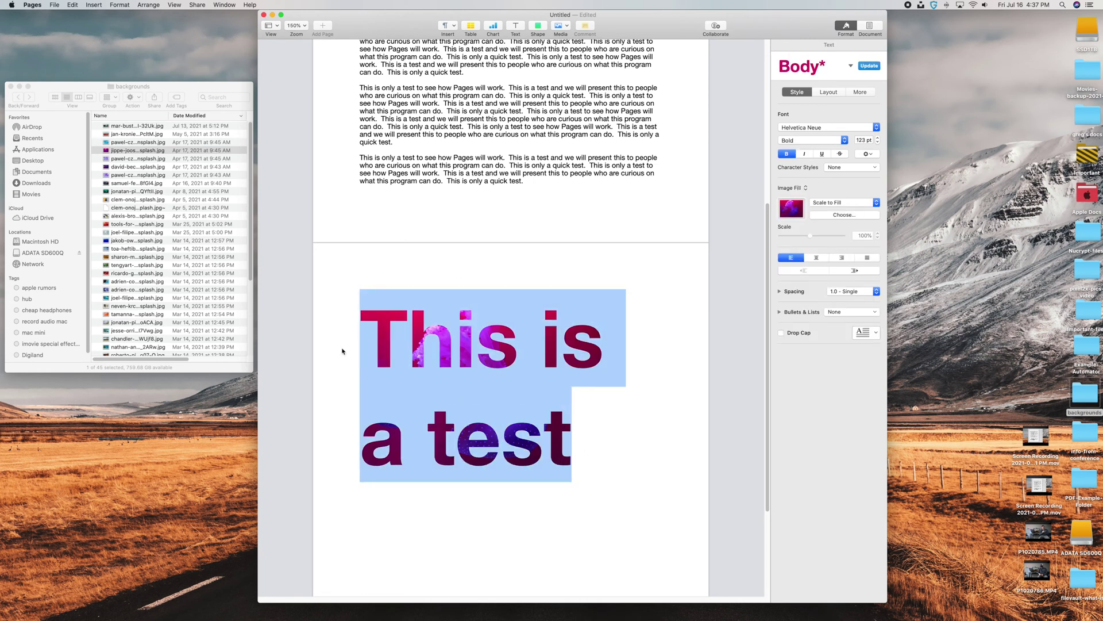
# Replace the heading's image fill with a green, rough-textured photo from the backgrounds folder.
pyautogui.click(124, 266)
pyautogui.click(119, 266)
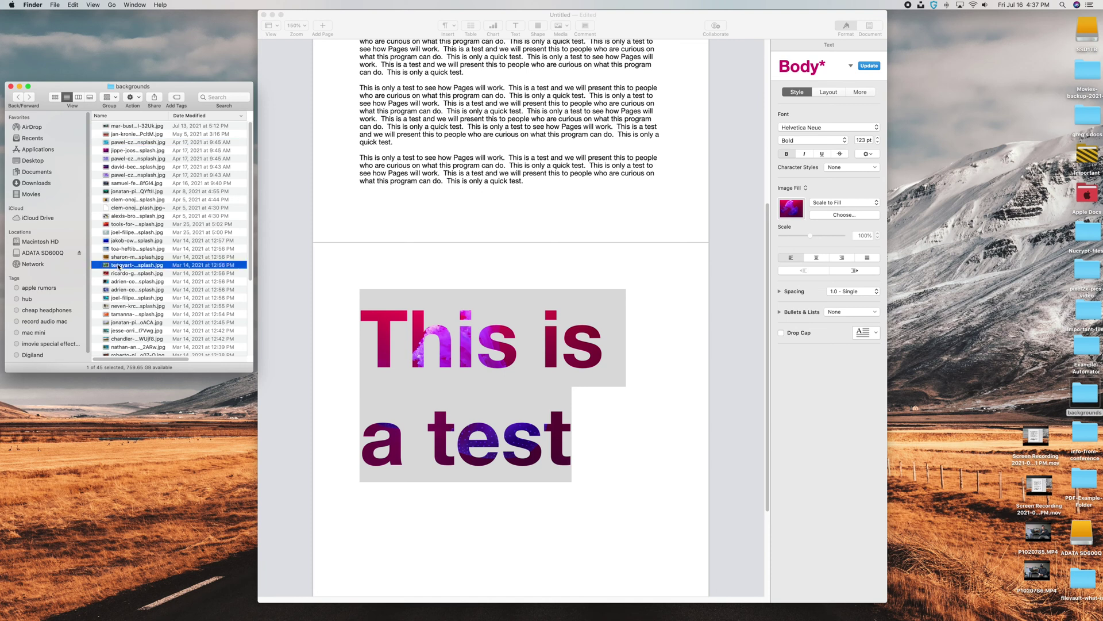
pyautogui.moveTo(119, 266); pyautogui.dragTo(795, 208)
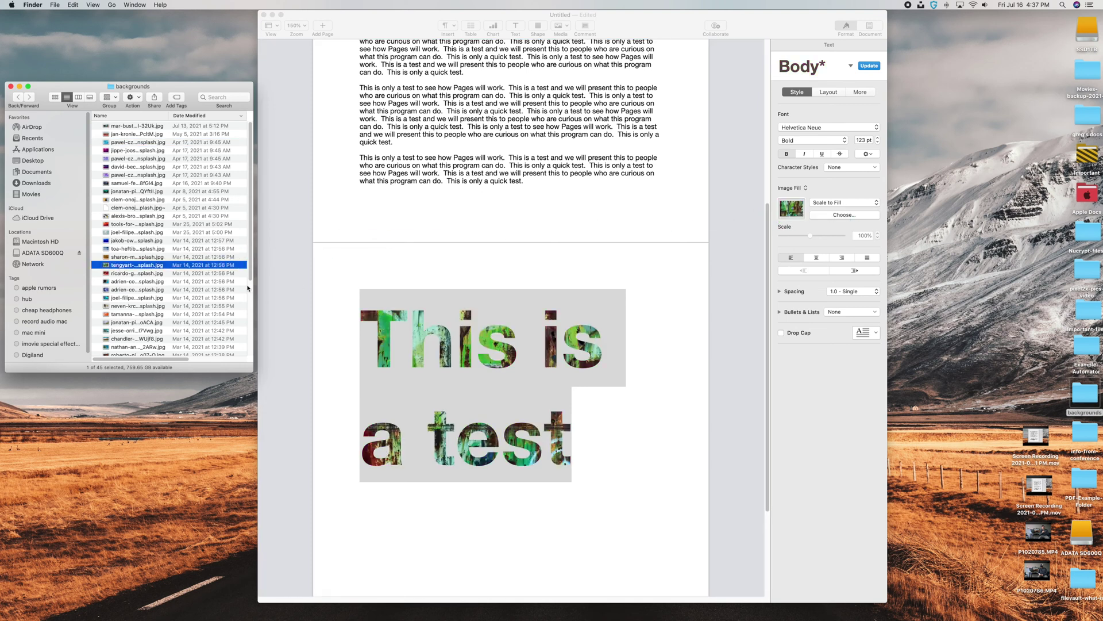
pyautogui.click(661, 482)
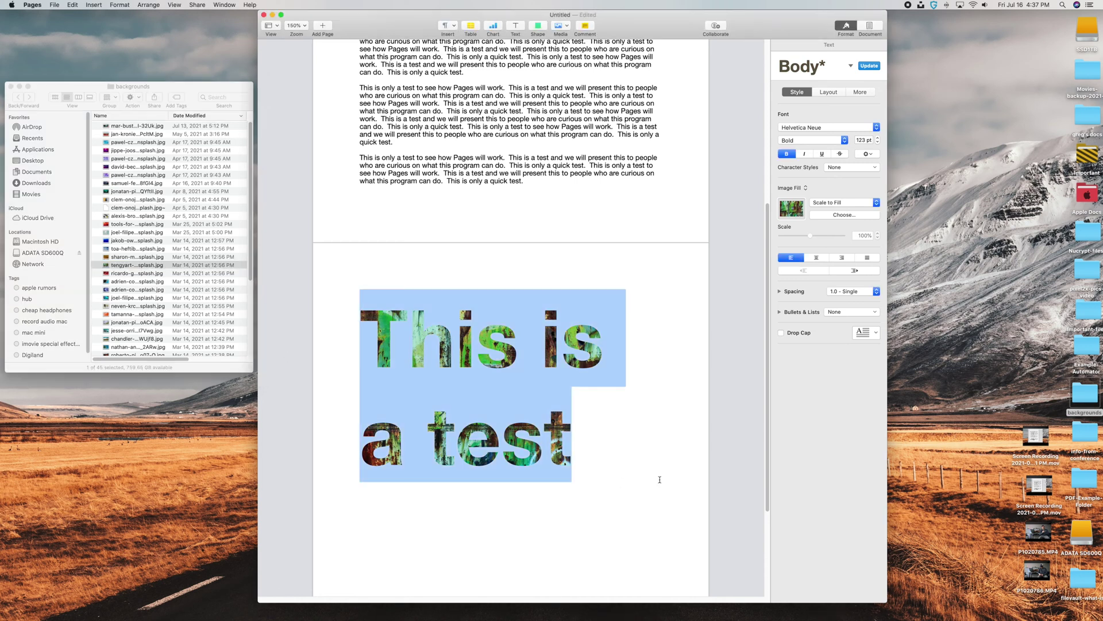
pyautogui.click(658, 481)
pyautogui.moveTo(607, 458); pyautogui.dragTo(333, 341)
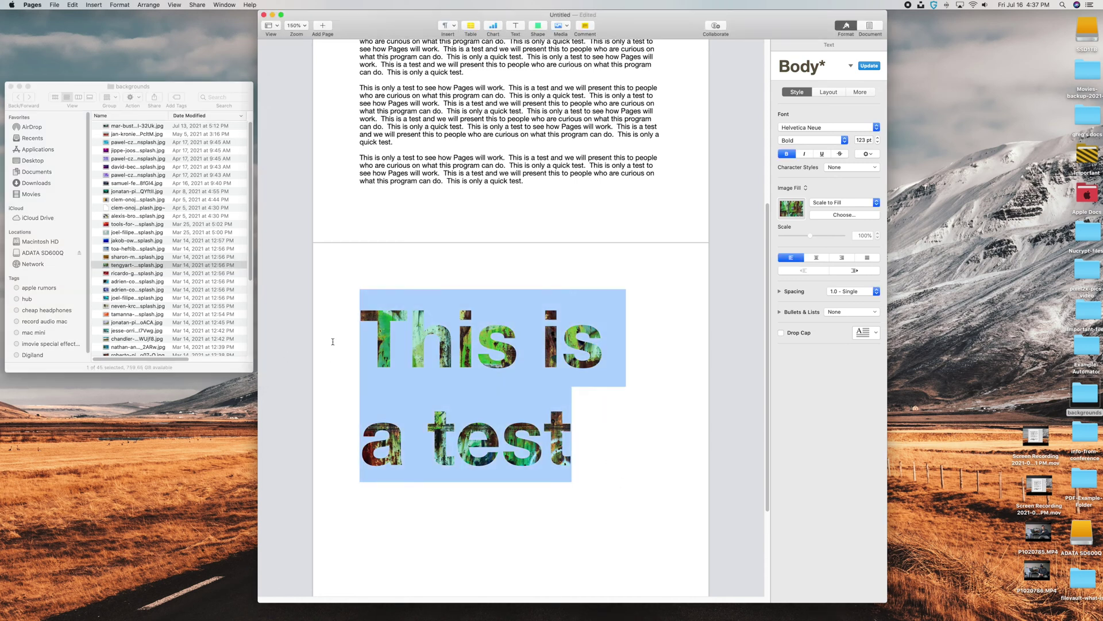
# Enlarge the textured heading to 139 pt and deselect it to preview the result.
pyautogui.click(877, 138)
pyautogui.click(878, 138)
pyautogui.click(878, 137)
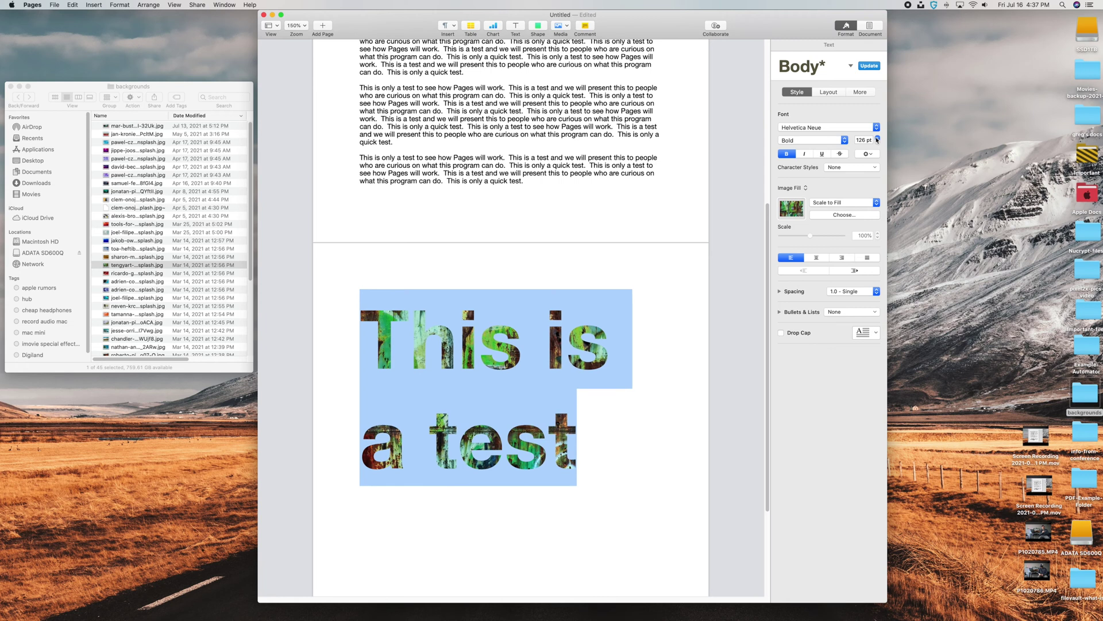
pyautogui.click(877, 138)
pyautogui.click(878, 137)
pyautogui.click(877, 138)
pyautogui.click(878, 138)
pyautogui.click(877, 138)
pyautogui.click(877, 138)
pyautogui.click(877, 138)
pyautogui.click(877, 138)
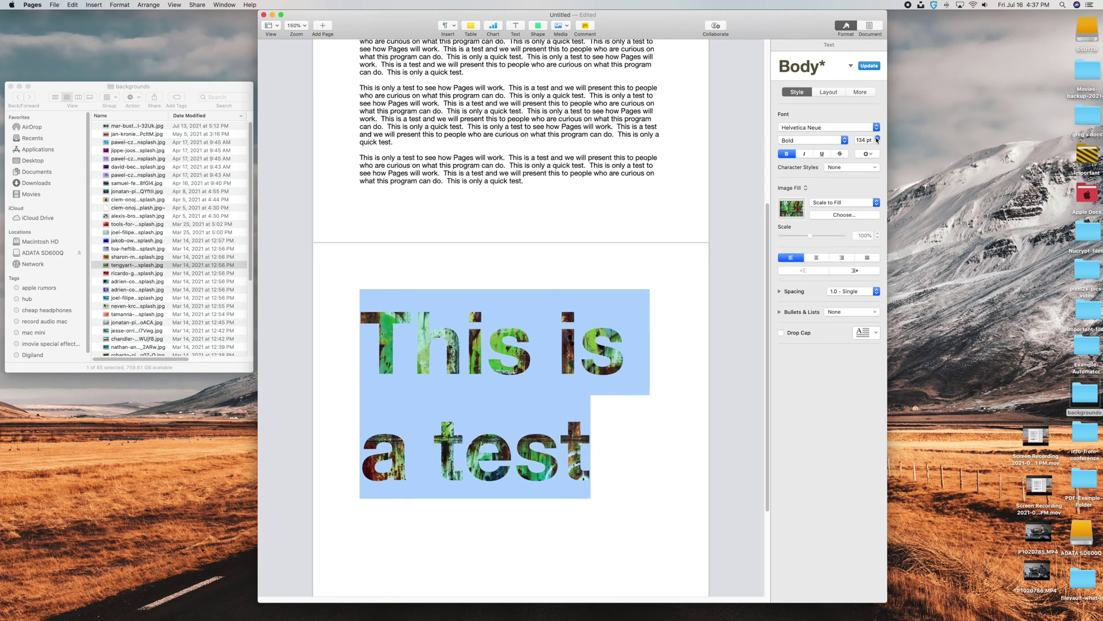
pyautogui.click(877, 138)
pyautogui.click(877, 138)
pyautogui.click(878, 138)
pyautogui.click(877, 138)
pyautogui.click(877, 138)
pyautogui.click(605, 269)
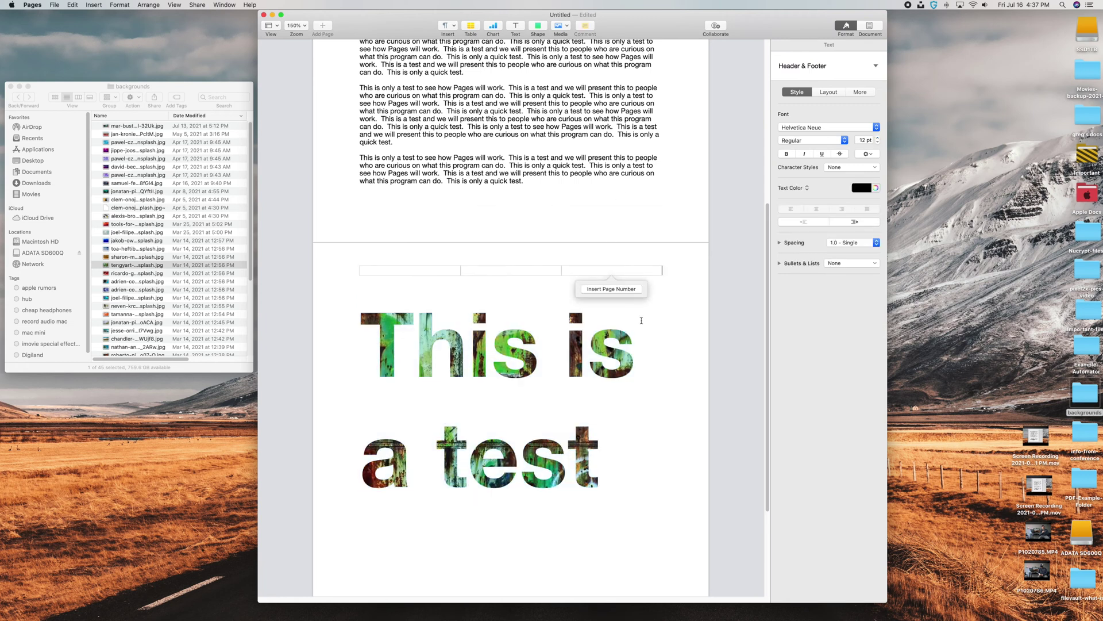
pyautogui.click(636, 499)
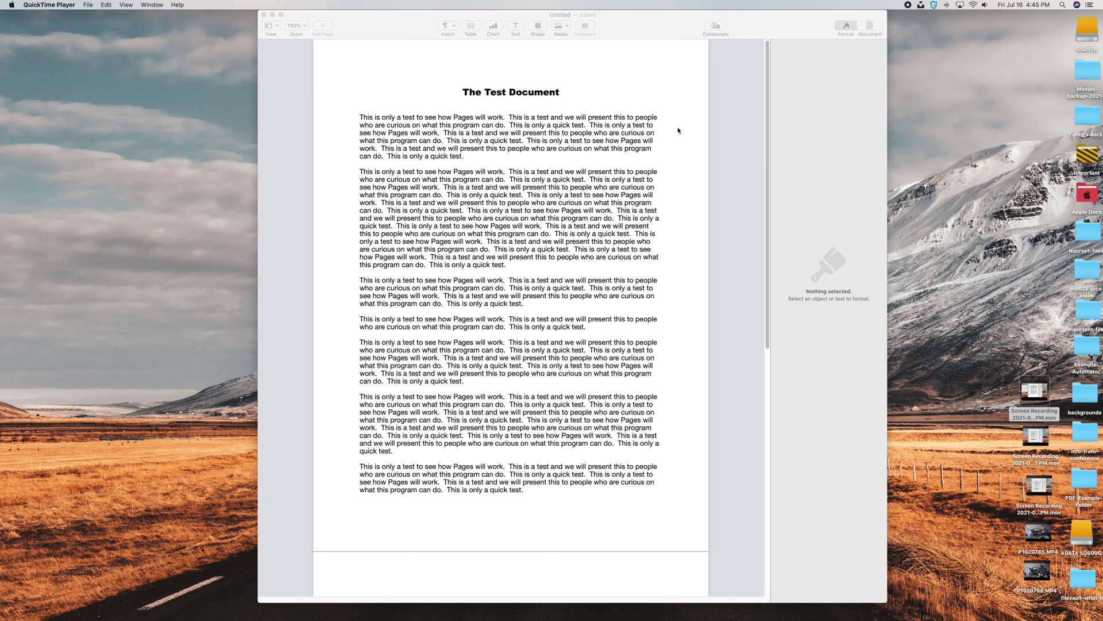
# Show the document's word count below the page: 821 words, 9 paragraphs, 2 pages.
pyautogui.click(435, 134)
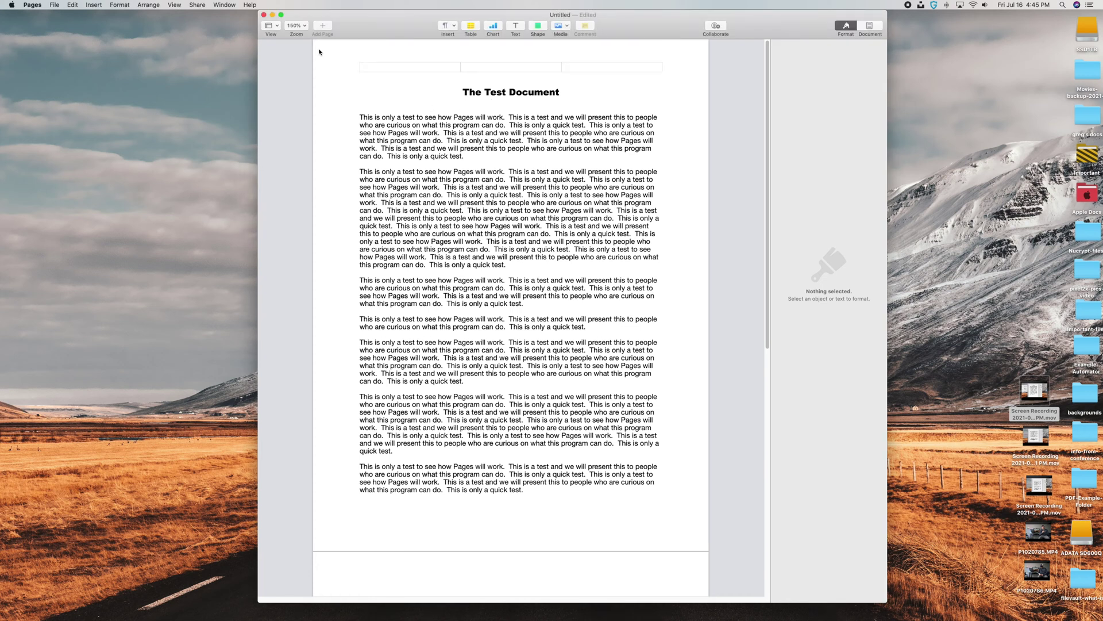
pyautogui.click(173, 6)
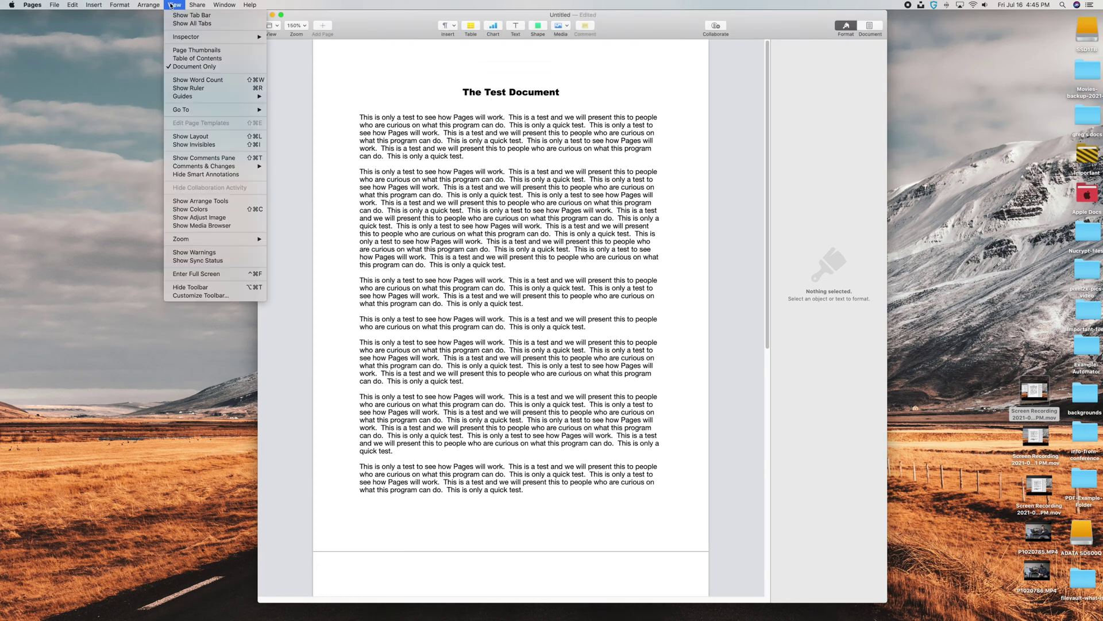
pyautogui.click(200, 85)
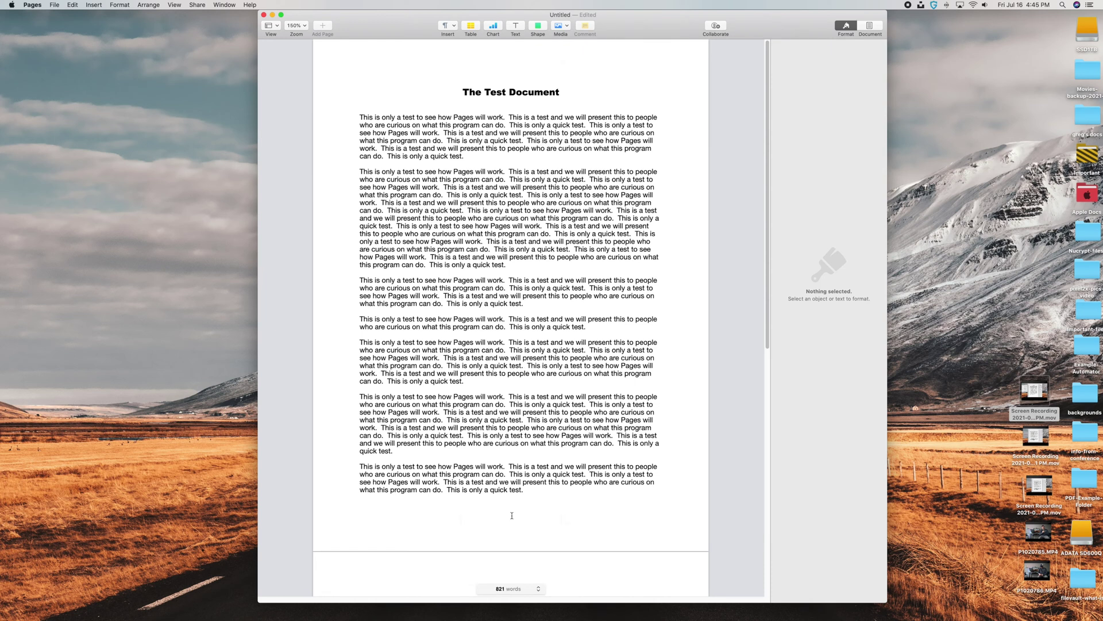
pyautogui.click(539, 591)
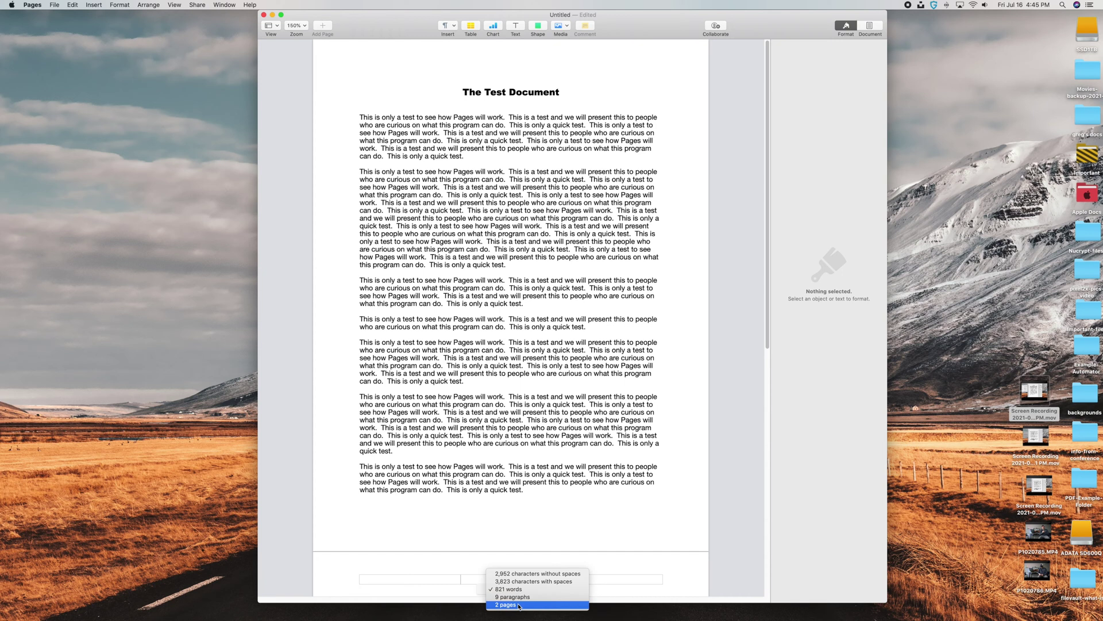
pyautogui.click(514, 539)
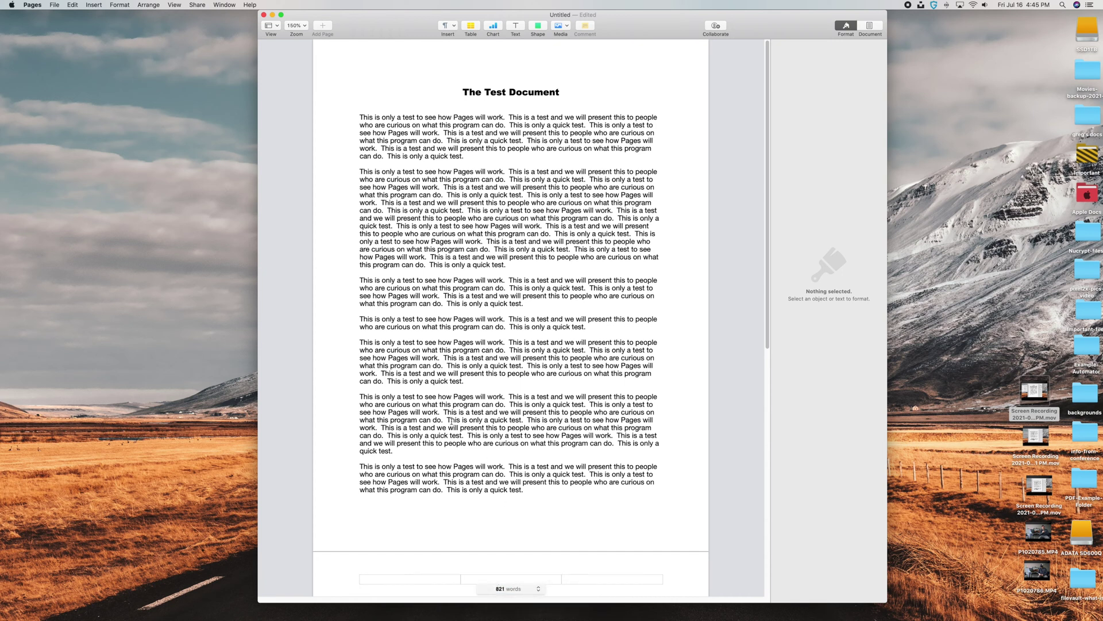
# Check the word count for the selected sixth paragraph.
pyautogui.tripleClick(405, 431)
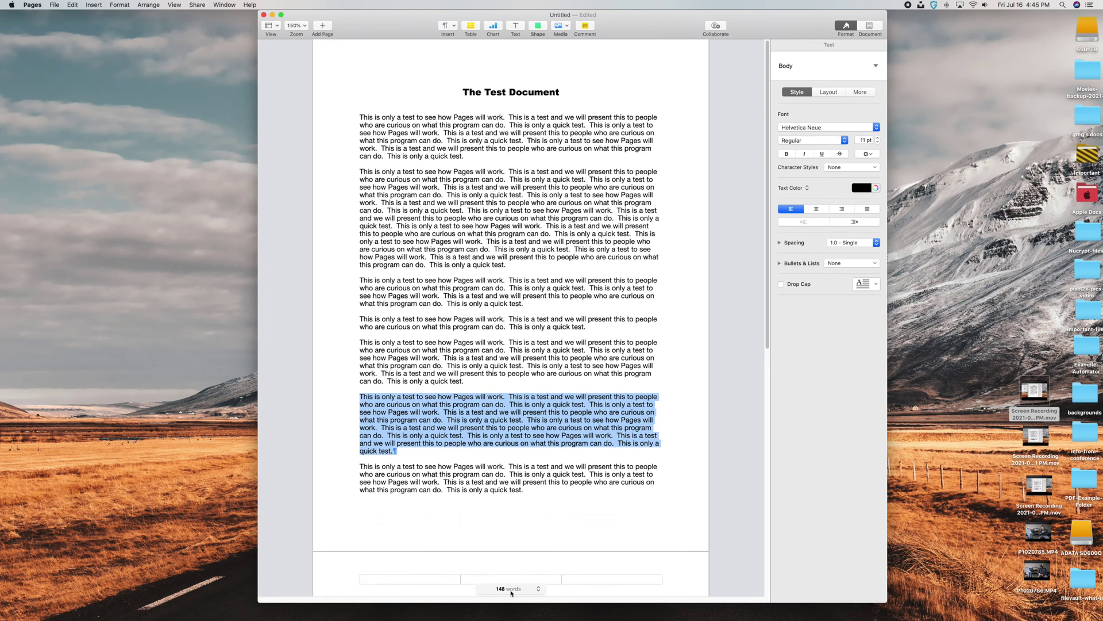
pyautogui.click(541, 592)
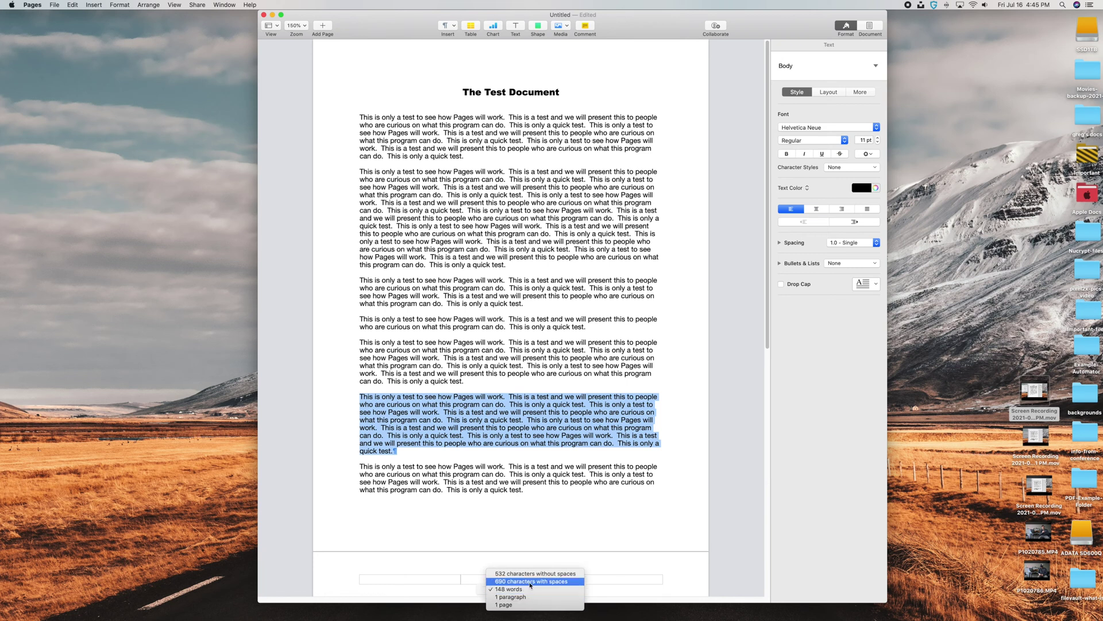
pyautogui.click(460, 230)
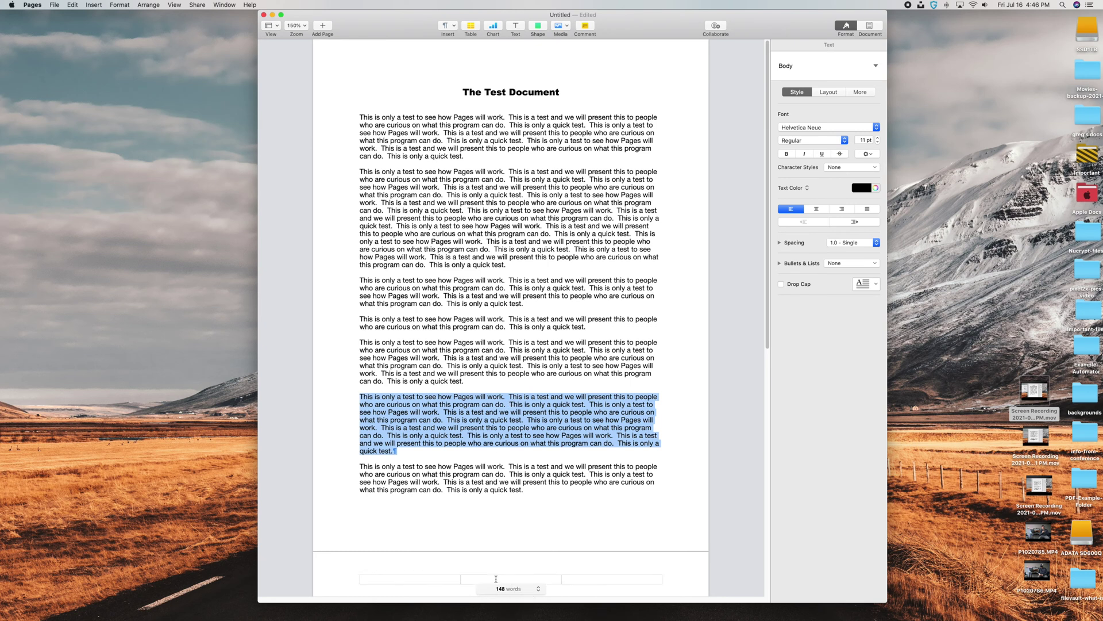
# Hide the word count from View and deselect the paragraph.
pyautogui.click(174, 6)
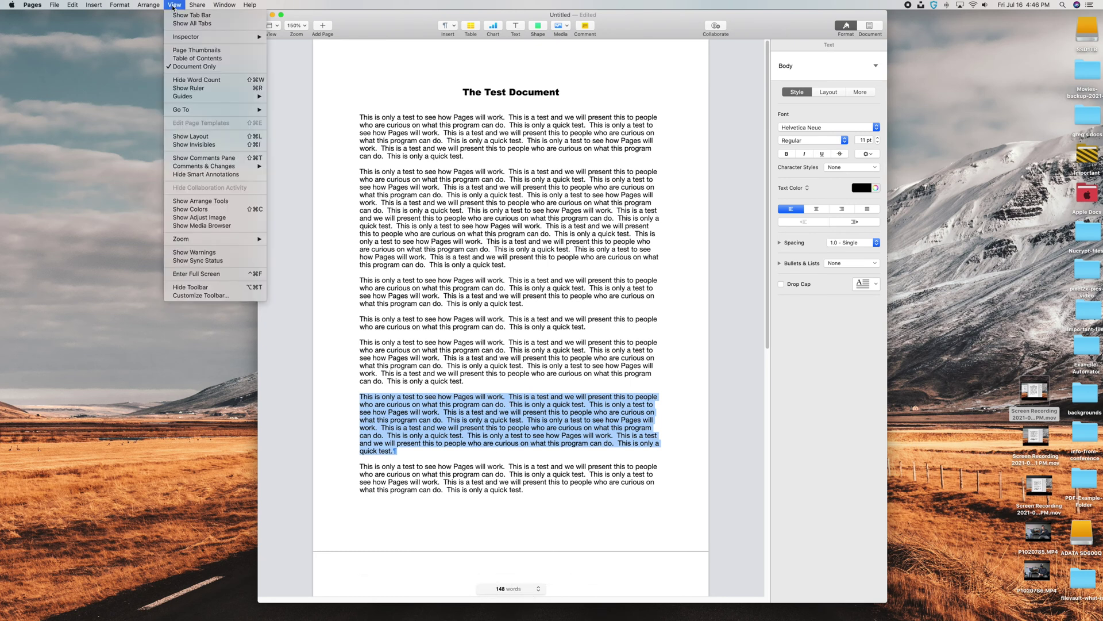
pyautogui.click(185, 80)
pyautogui.click(518, 359)
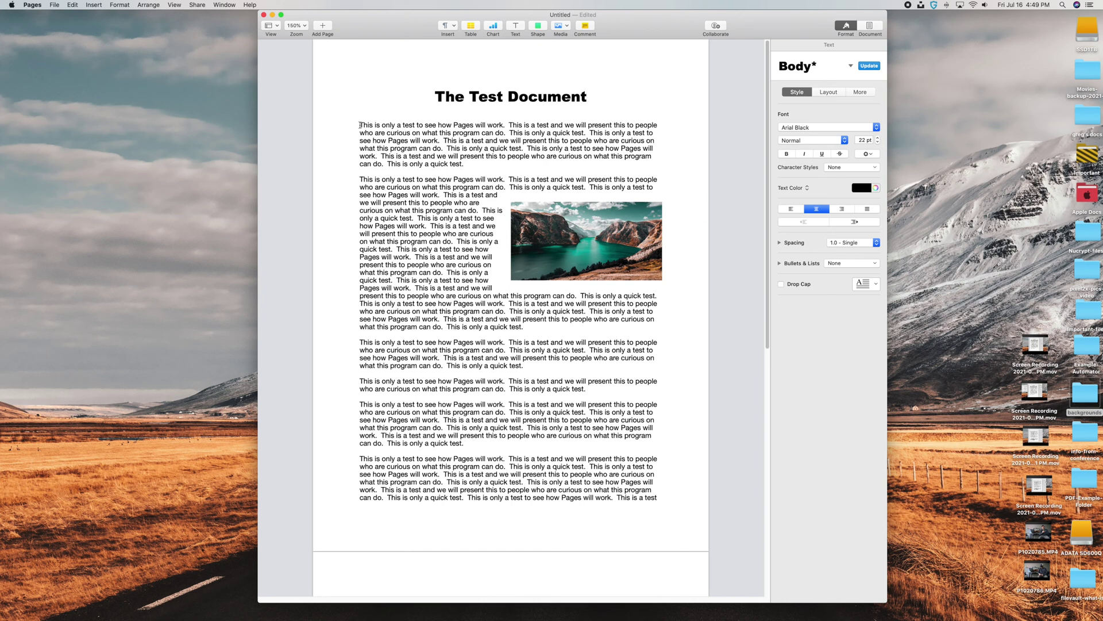
# Lay out the body text in two equal columns from Format > Layout.
pyautogui.moveTo(360, 125); pyautogui.dragTo(664, 494)
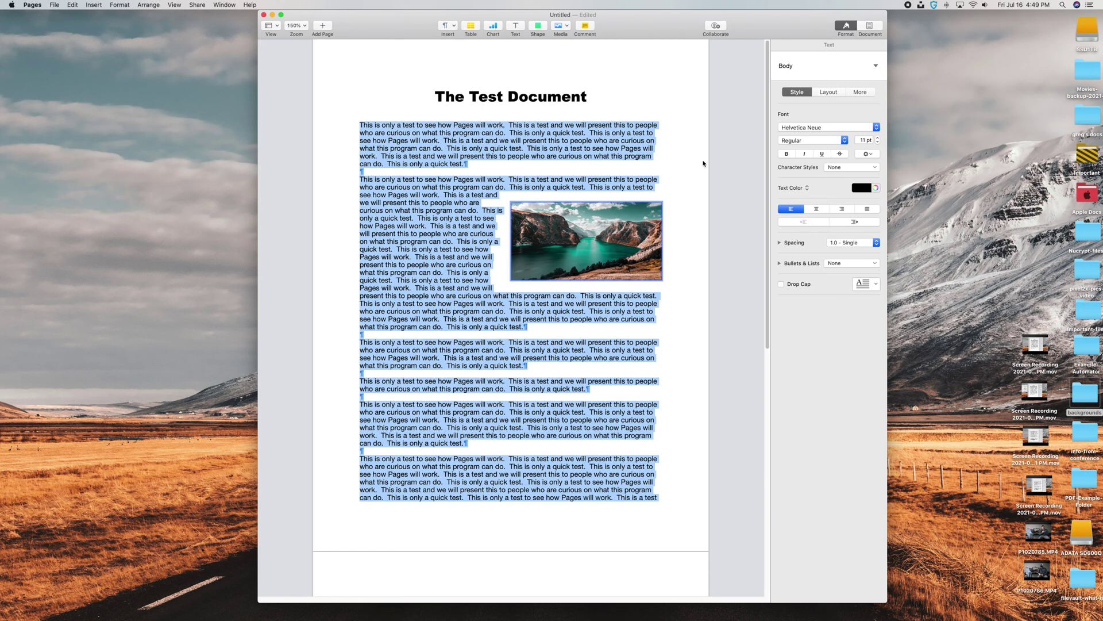
pyautogui.click(828, 93)
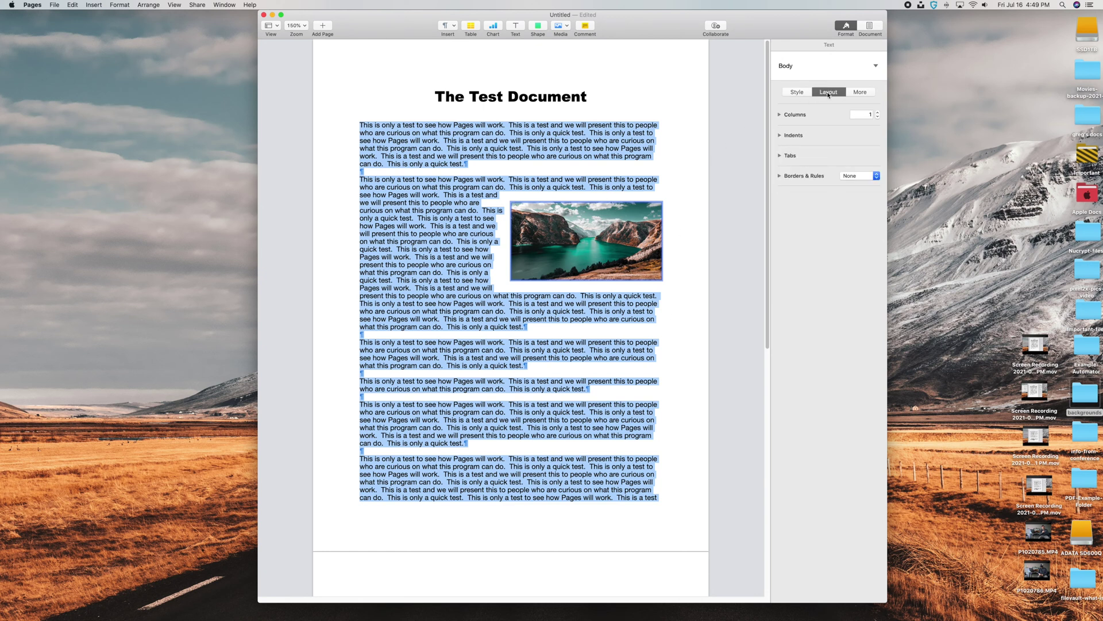
pyautogui.click(780, 115)
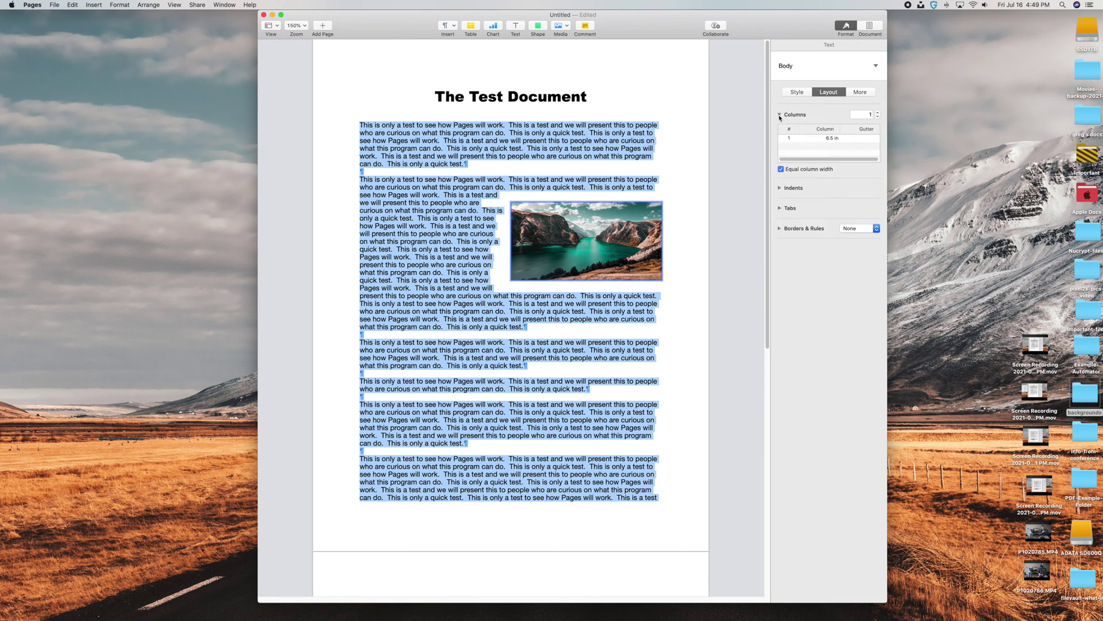
pyautogui.click(878, 113)
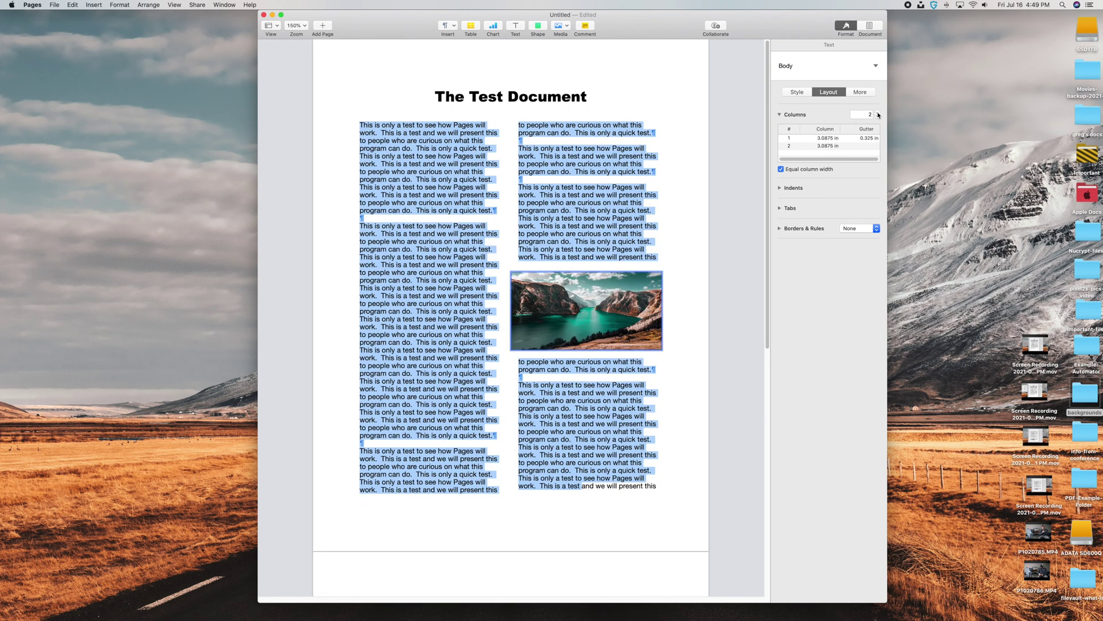
pyautogui.click(669, 88)
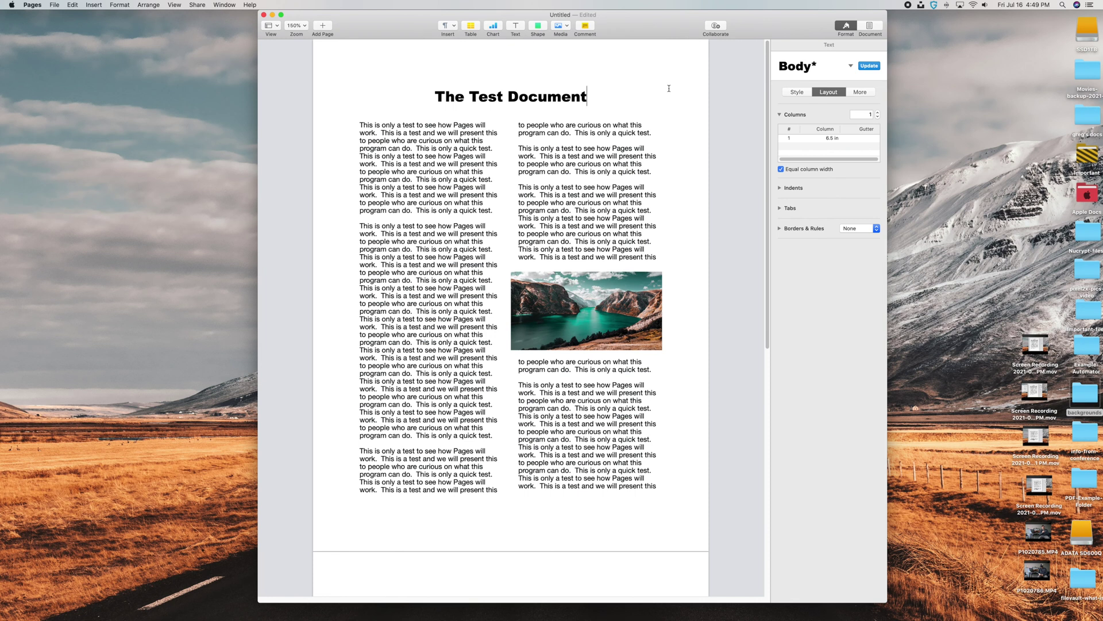
pyautogui.click(628, 321)
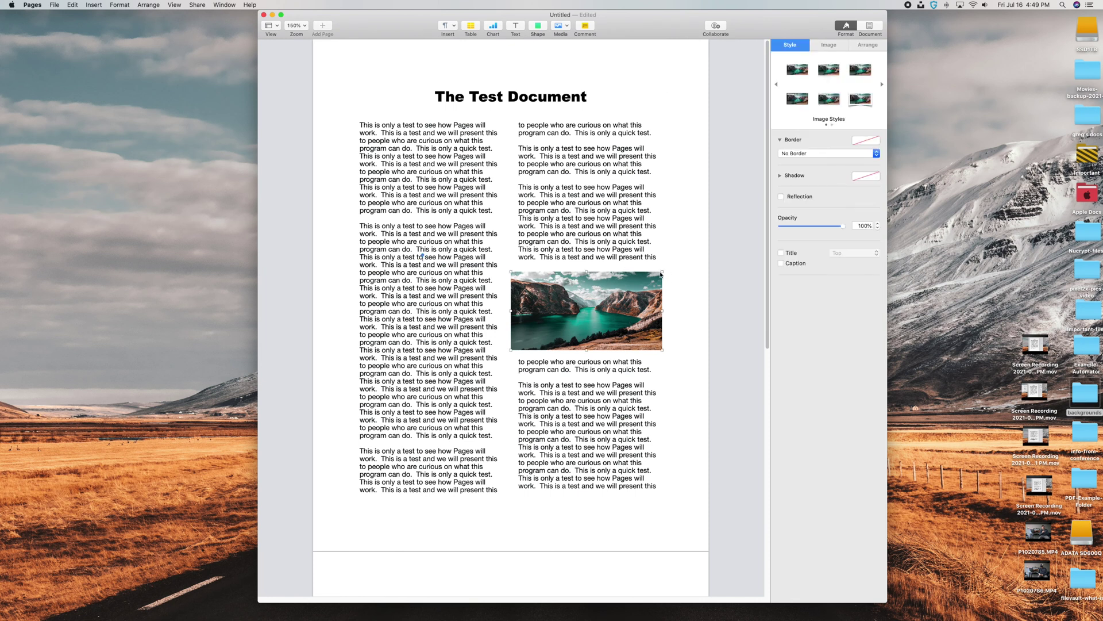
# Resize the lake photo and raise the body text to three columns.
pyautogui.moveTo(662, 270); pyautogui.dragTo(687, 256)
pyautogui.moveTo(650, 287); pyautogui.dragTo(552, 247)
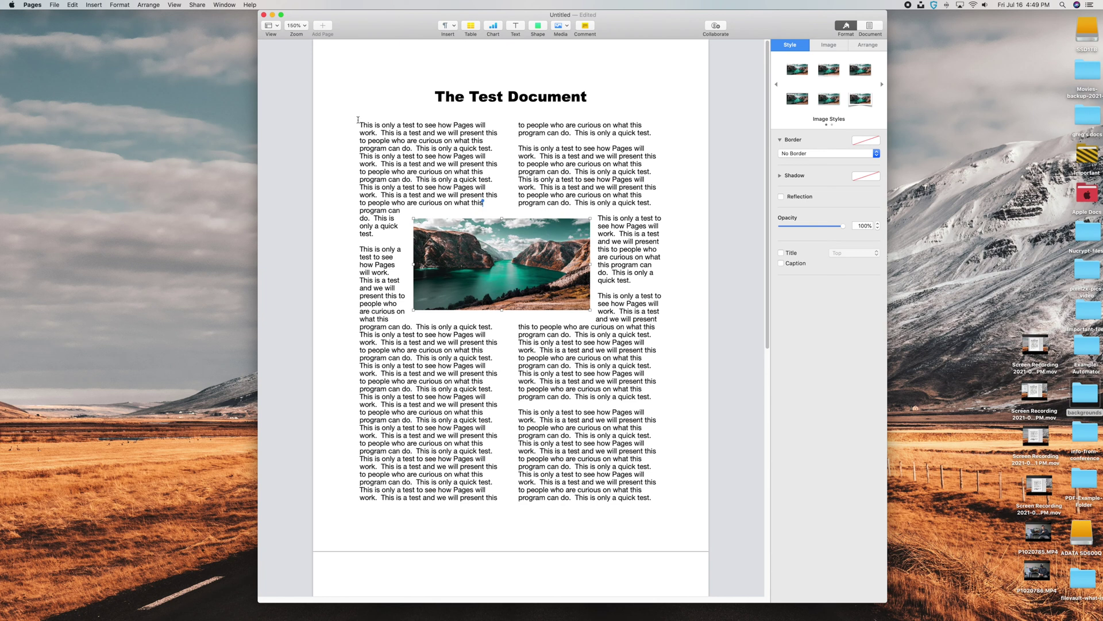
pyautogui.moveTo(357, 122); pyautogui.dragTo(665, 505)
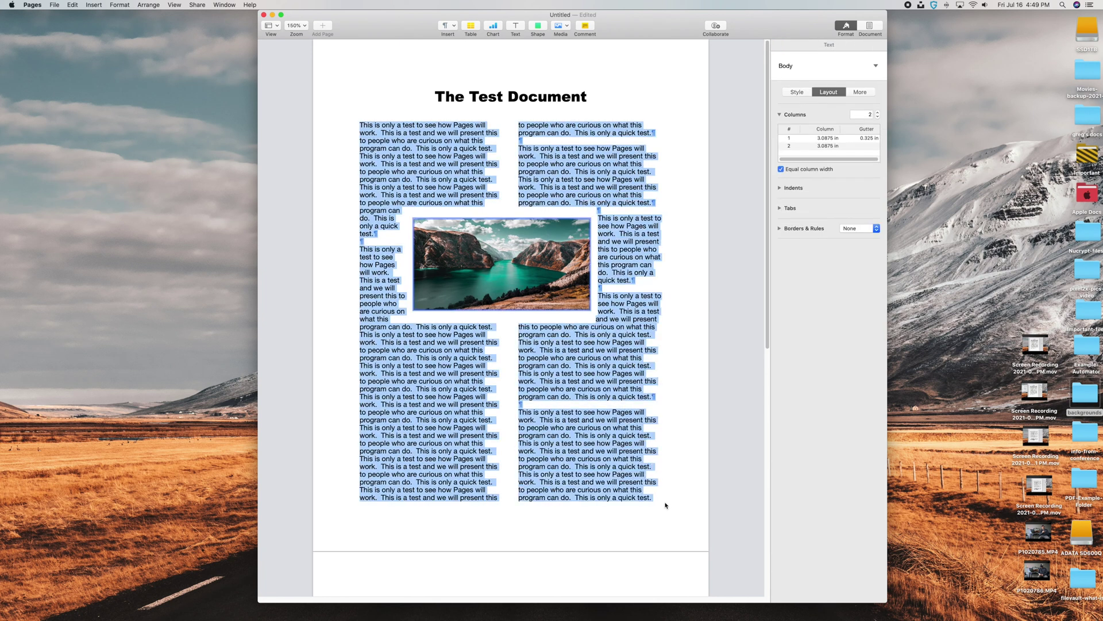
pyautogui.click(879, 113)
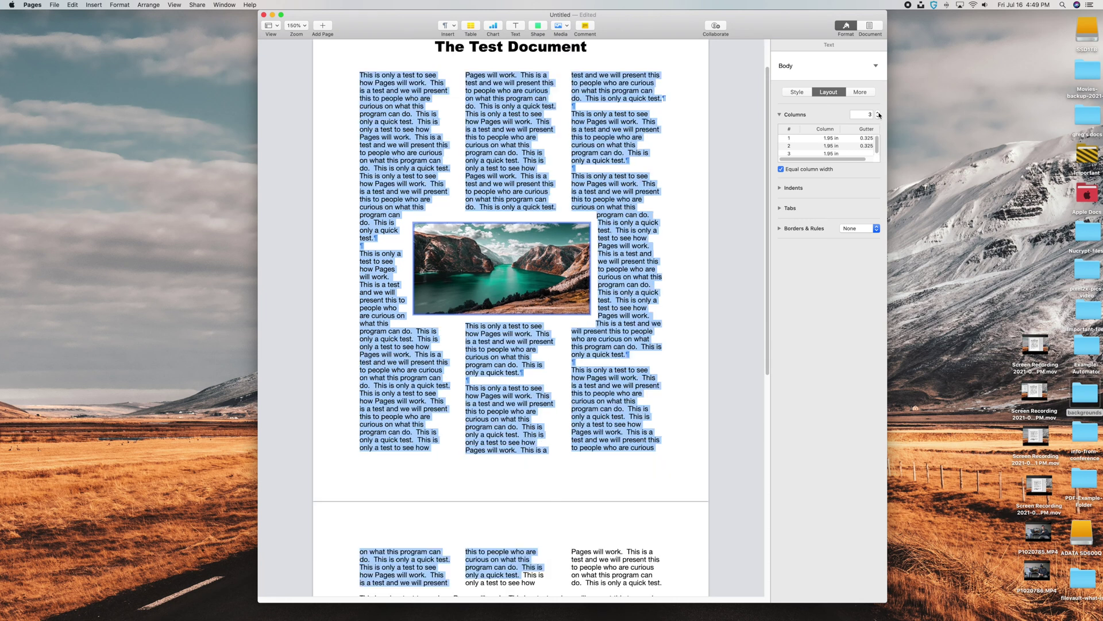
pyautogui.scroll(2, 666, 287)
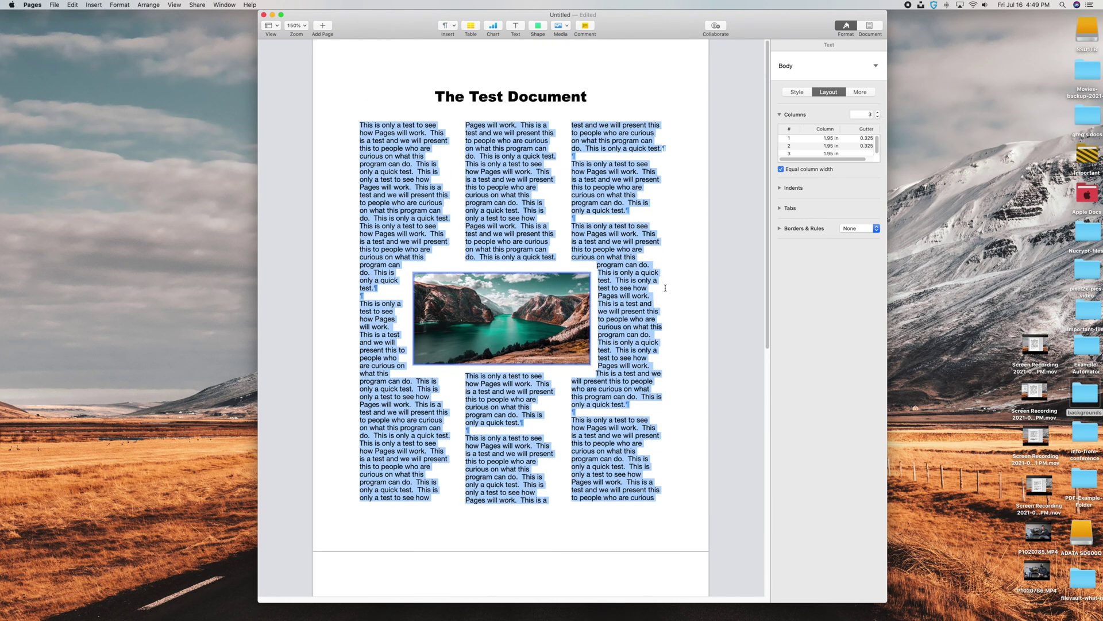
# Fit the lake photo into the top of the left column.
pyautogui.click(697, 231)
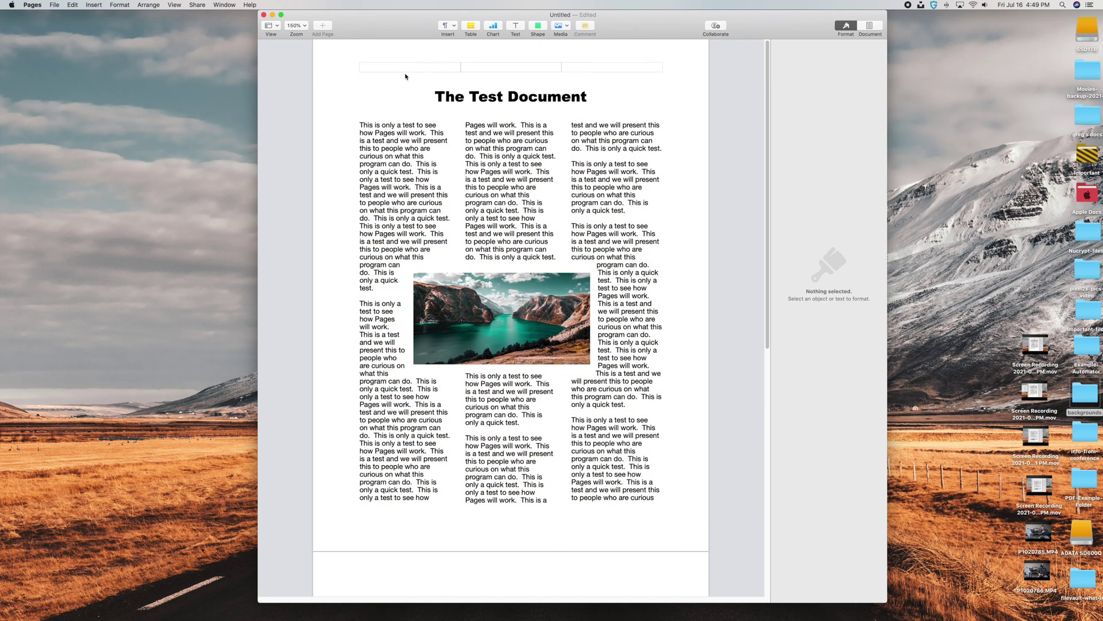
pyautogui.click(586, 279)
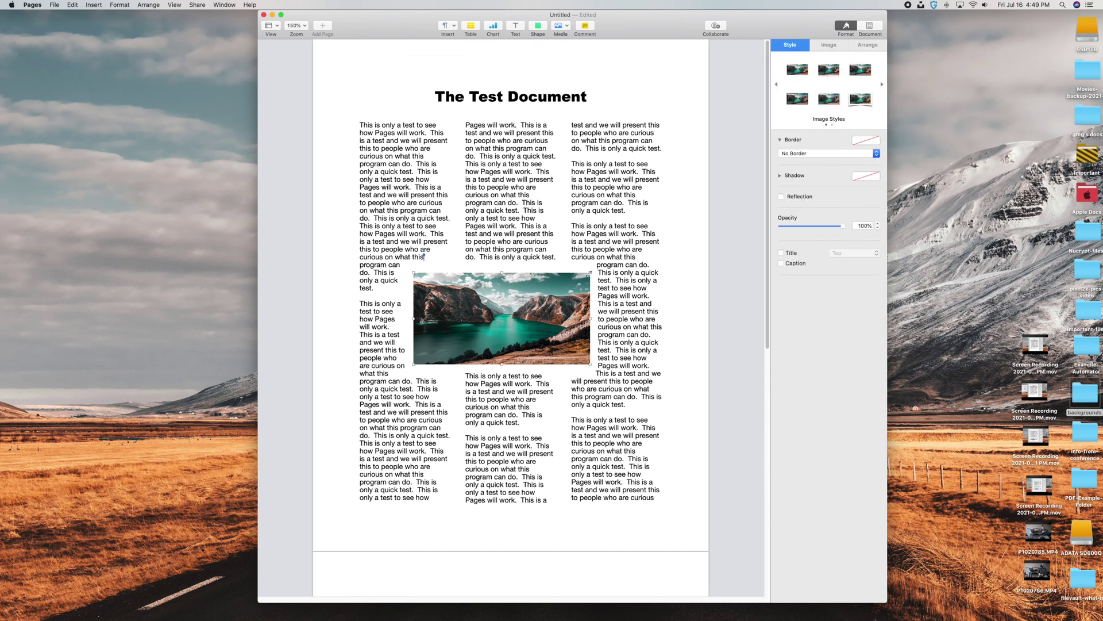
pyautogui.moveTo(588, 275); pyautogui.dragTo(415, 242)
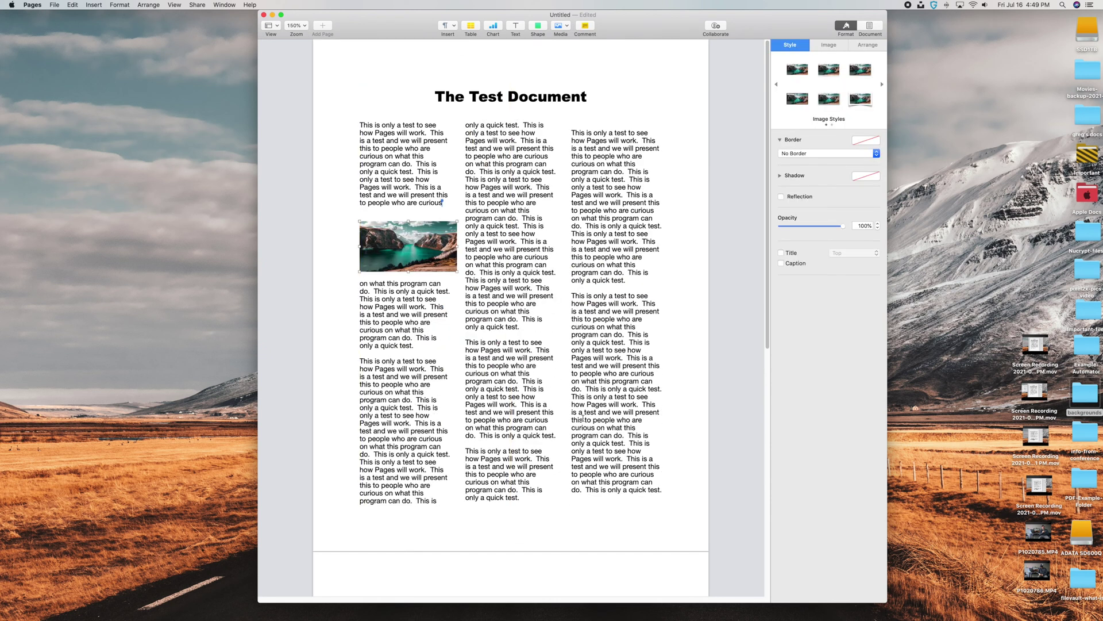